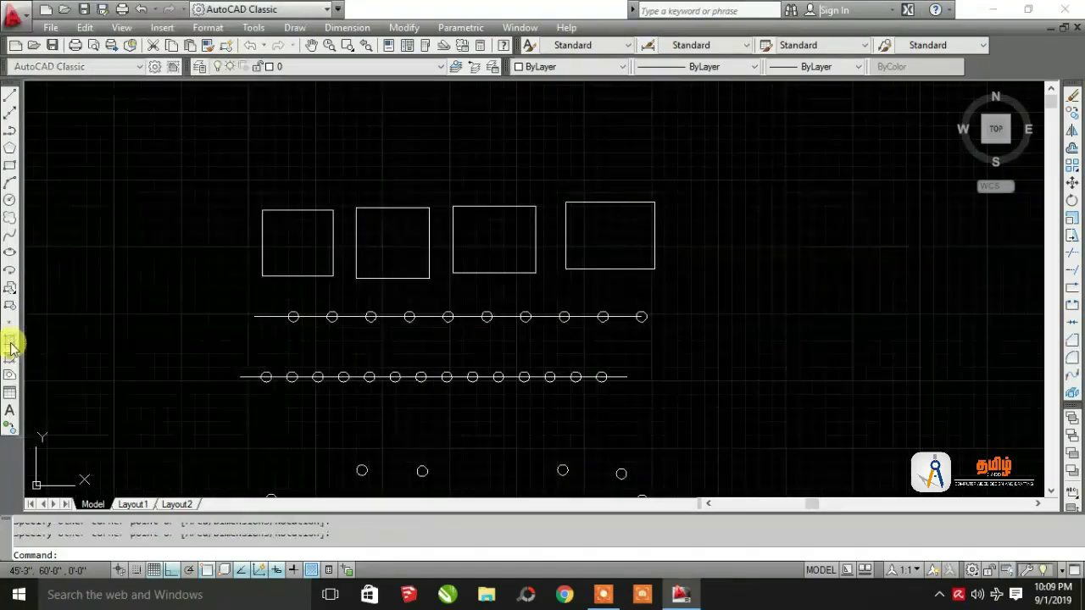
Step: Start a hatch and choose the predefined ANSI32 pattern from the hatch pattern palette
left_click(10, 348)
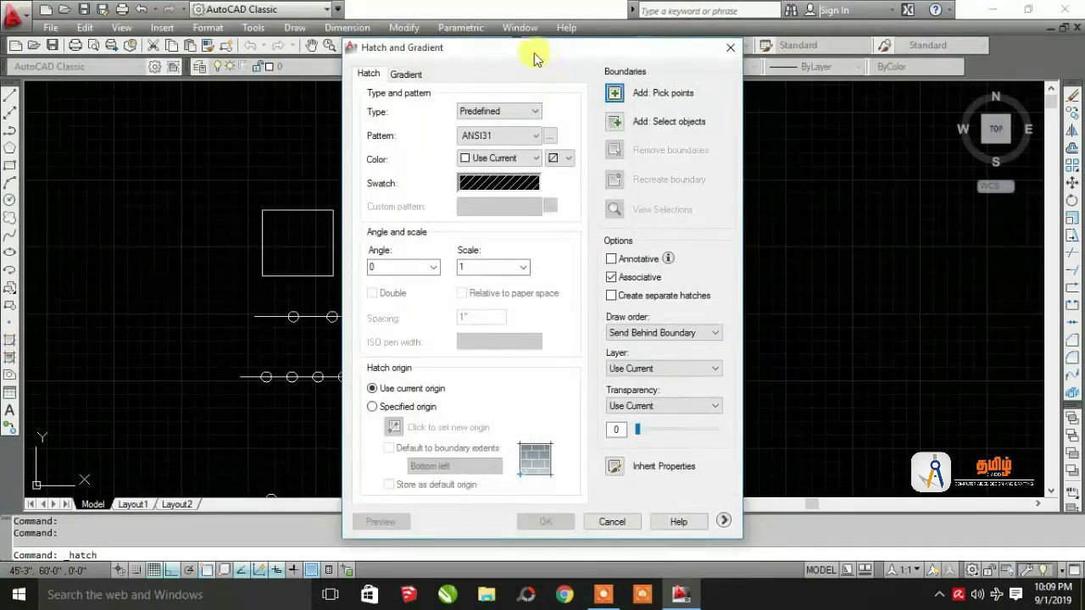
left_click_drag(537, 53, 258, 28)
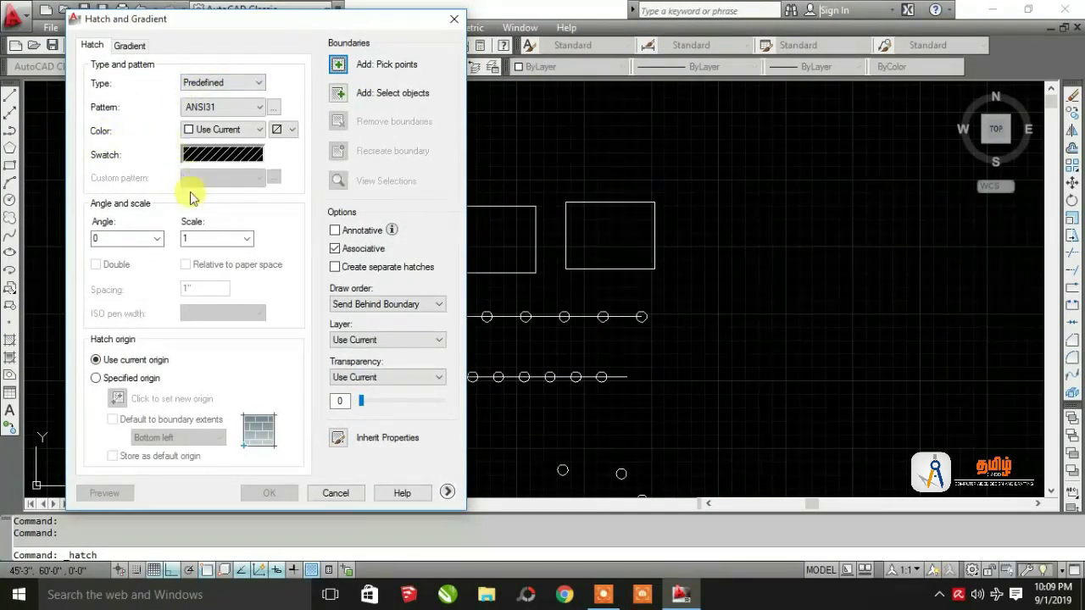
left_click(258, 113)
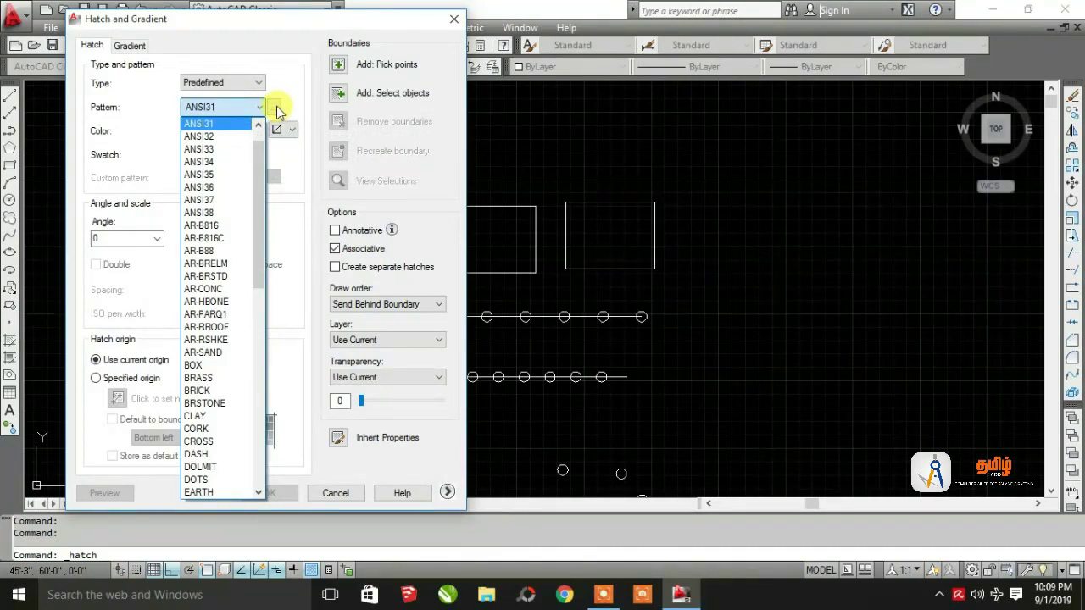
left_click(276, 108)
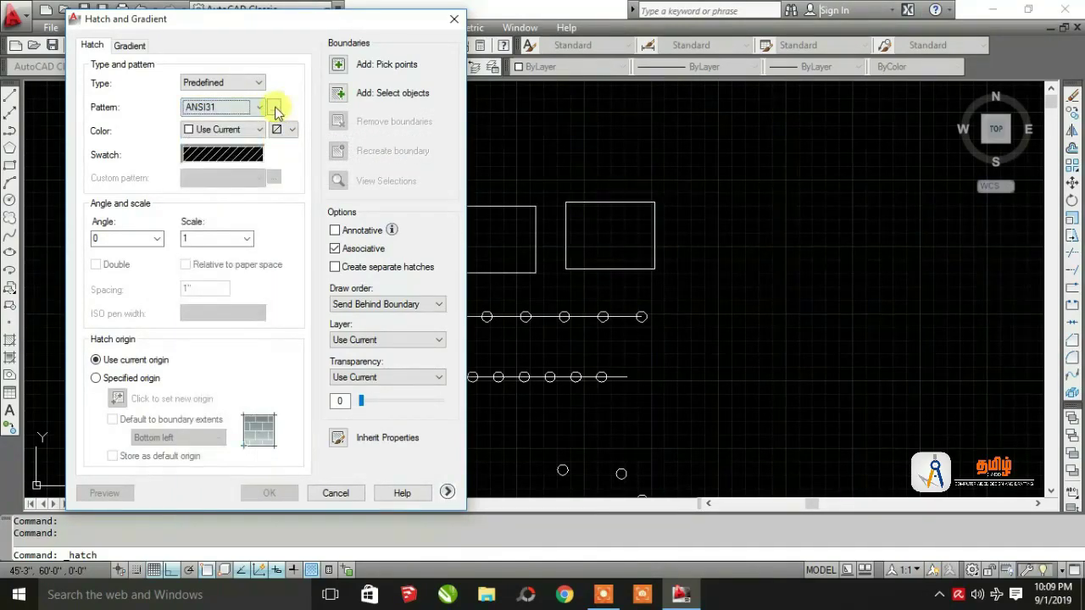
left_click(276, 108)
left_click(336, 151)
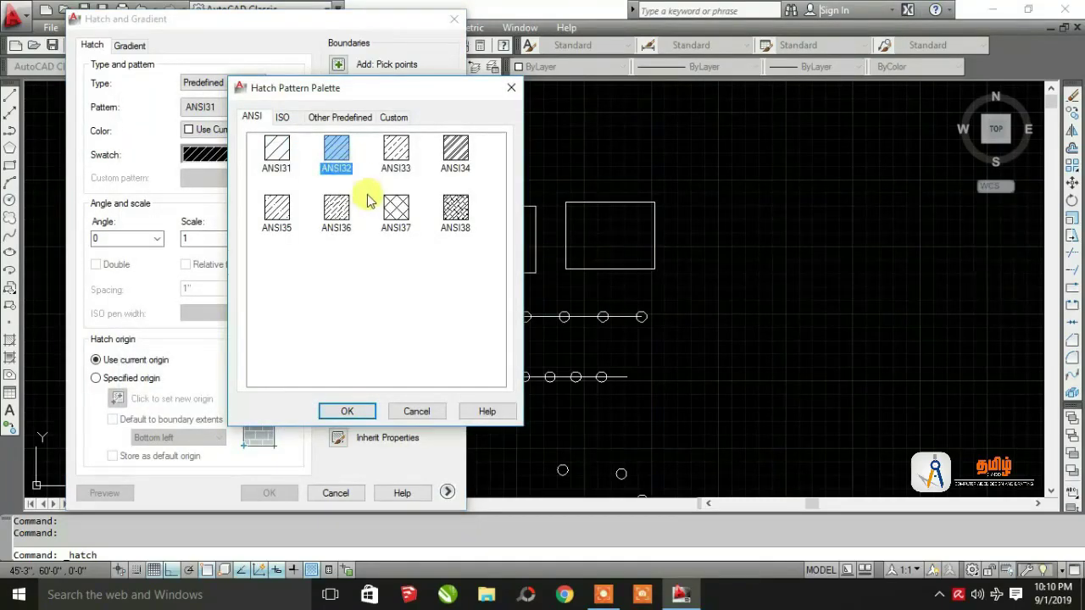
left_click(351, 413)
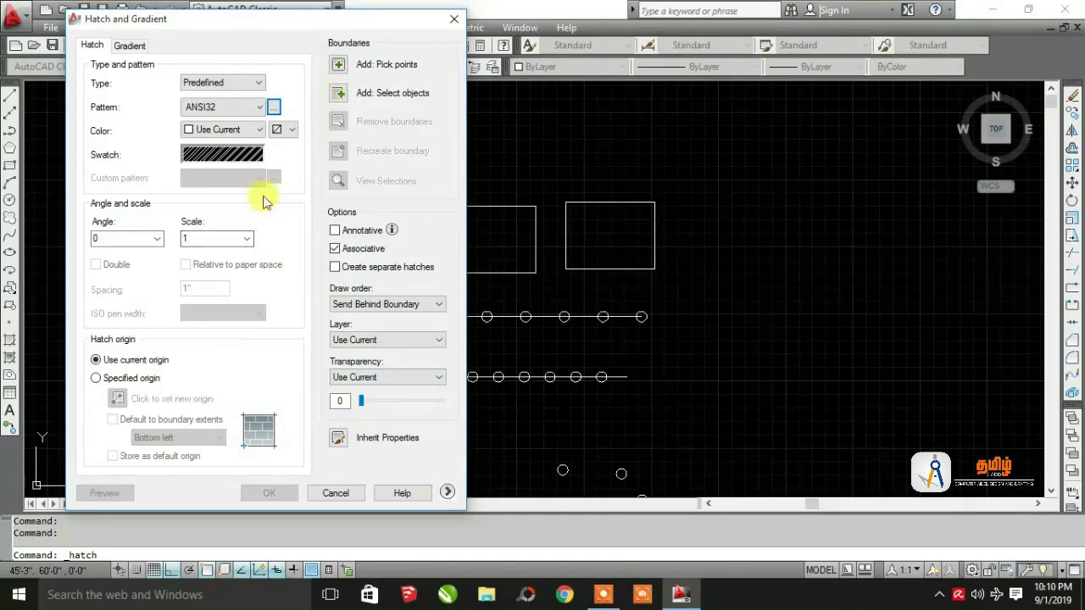
left_click(212, 238)
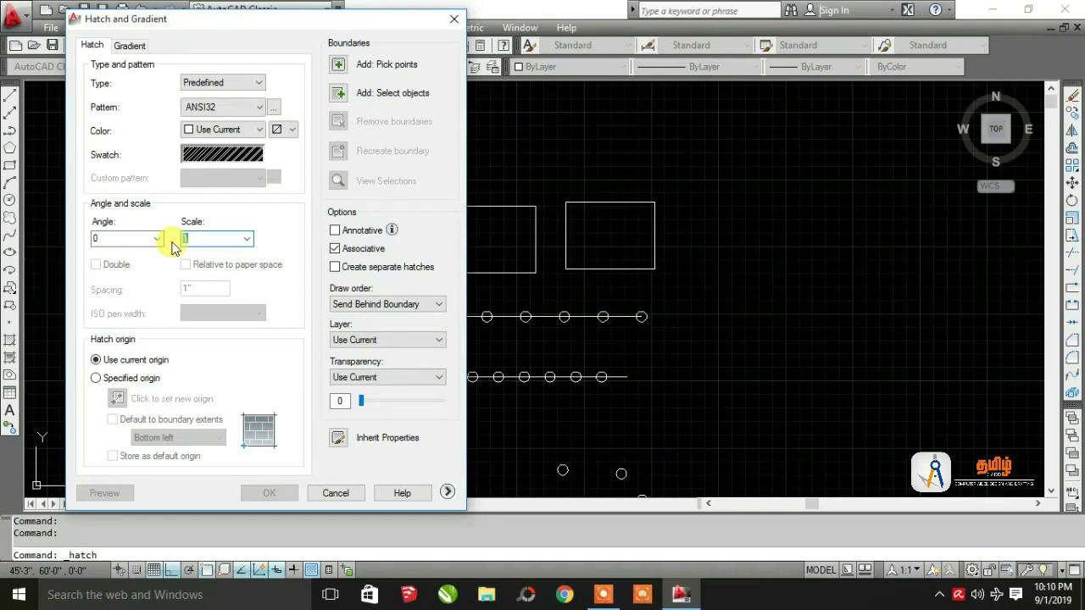
left_click(273, 106)
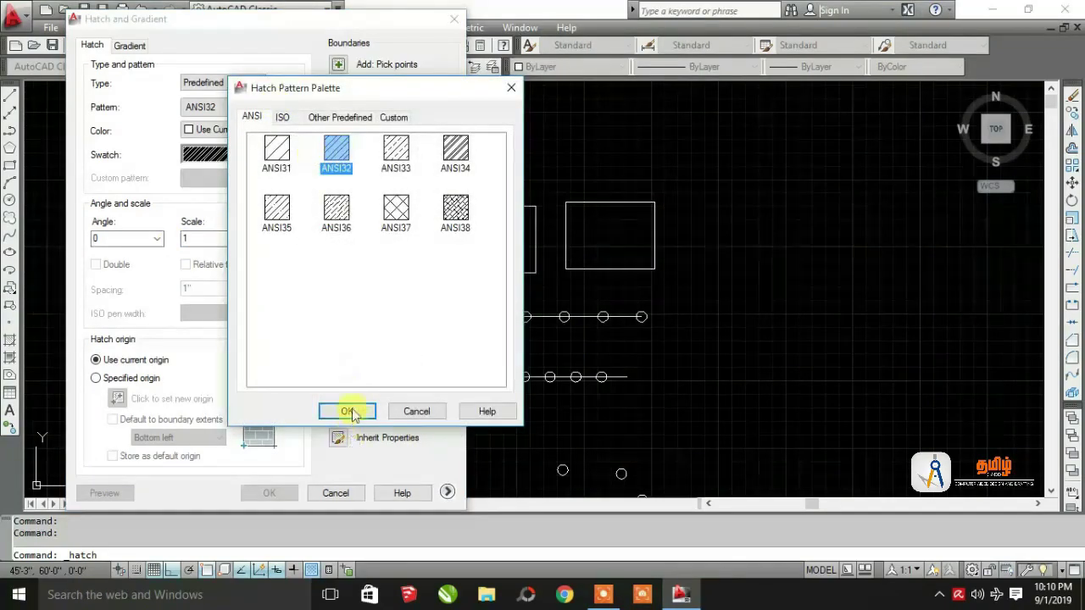
left_click(348, 410)
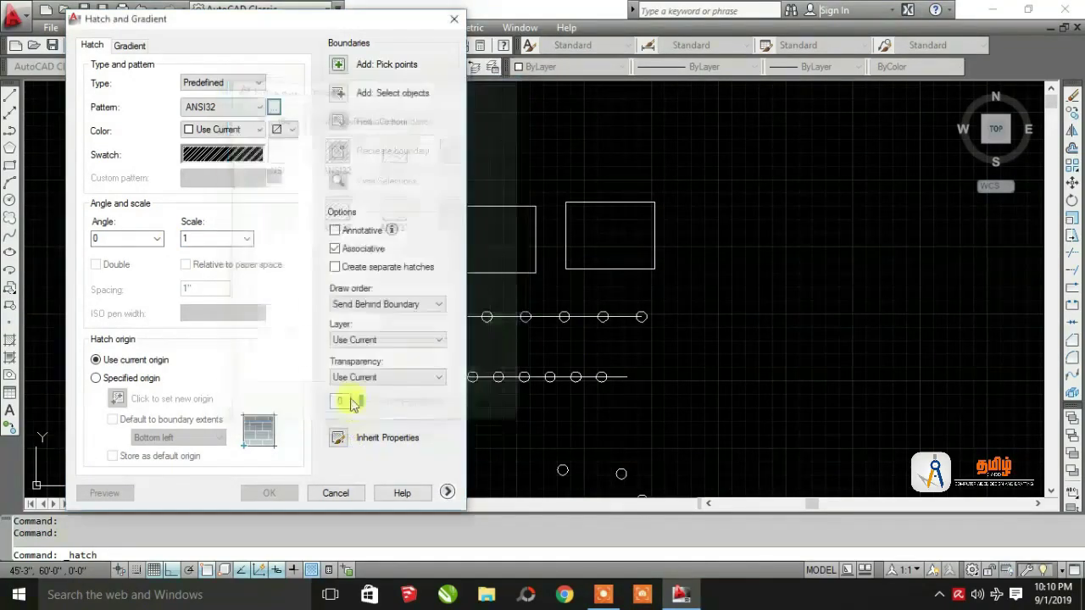
Step: Preview the hatch in the first rectangle of the row, set its scale to 10 and preview it again
left_click(339, 66)
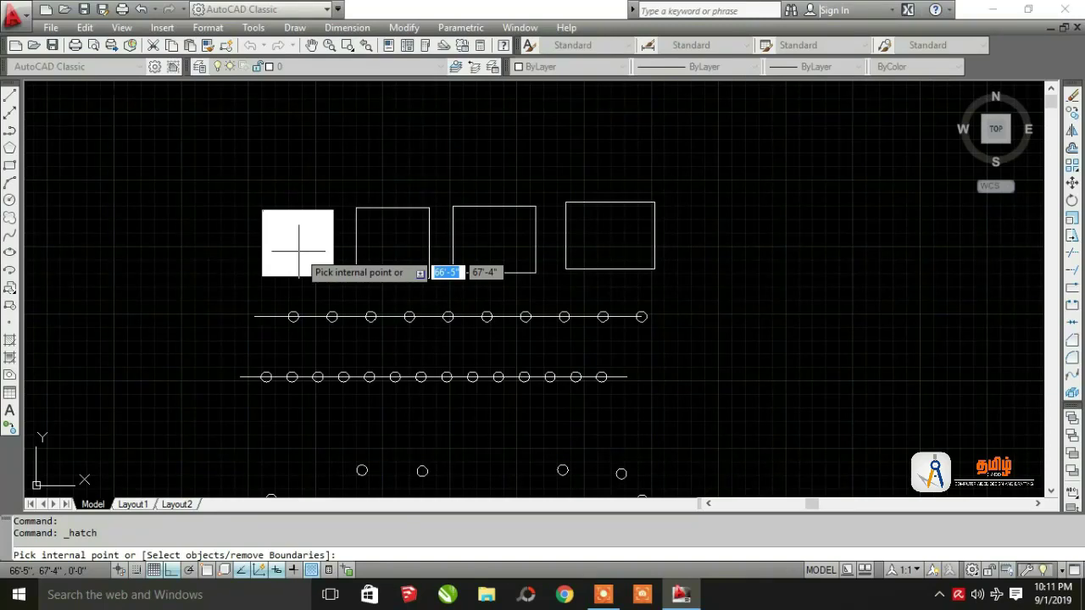
key("Escape")
left_click(201, 240)
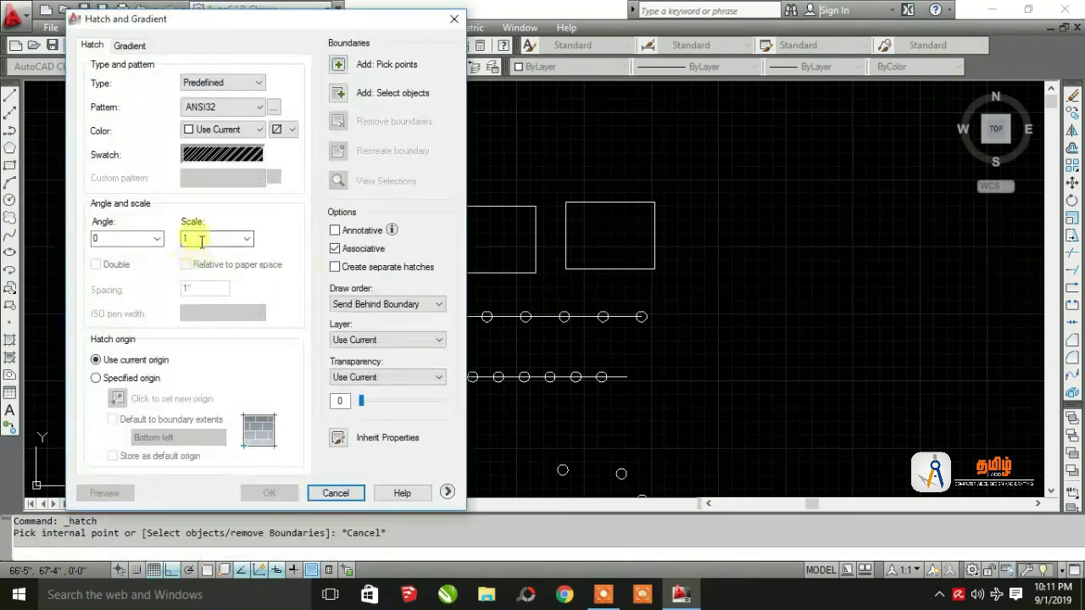
type("10")
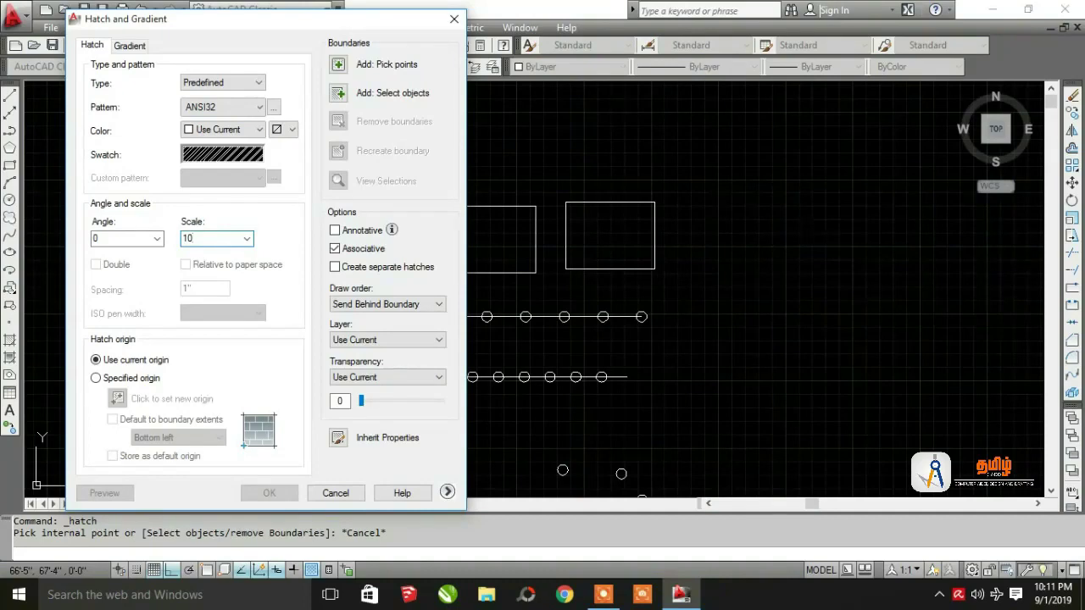
left_click(336, 66)
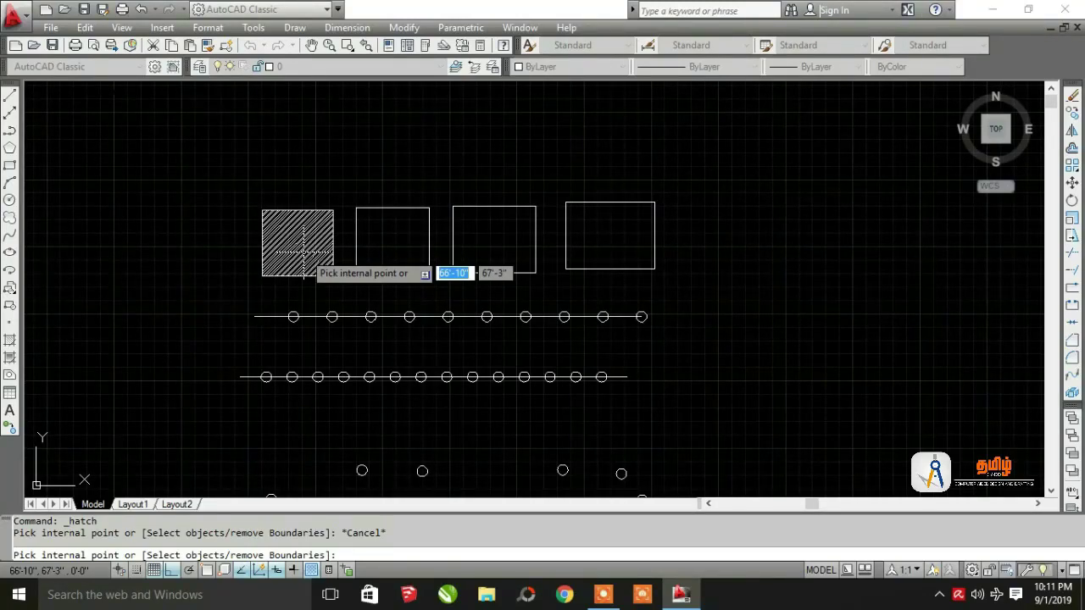
key("Escape")
Step: Set the hatch scale to 25 and apply the ANSI32 hatch inside the first rectangle of the row
left_click(203, 239)
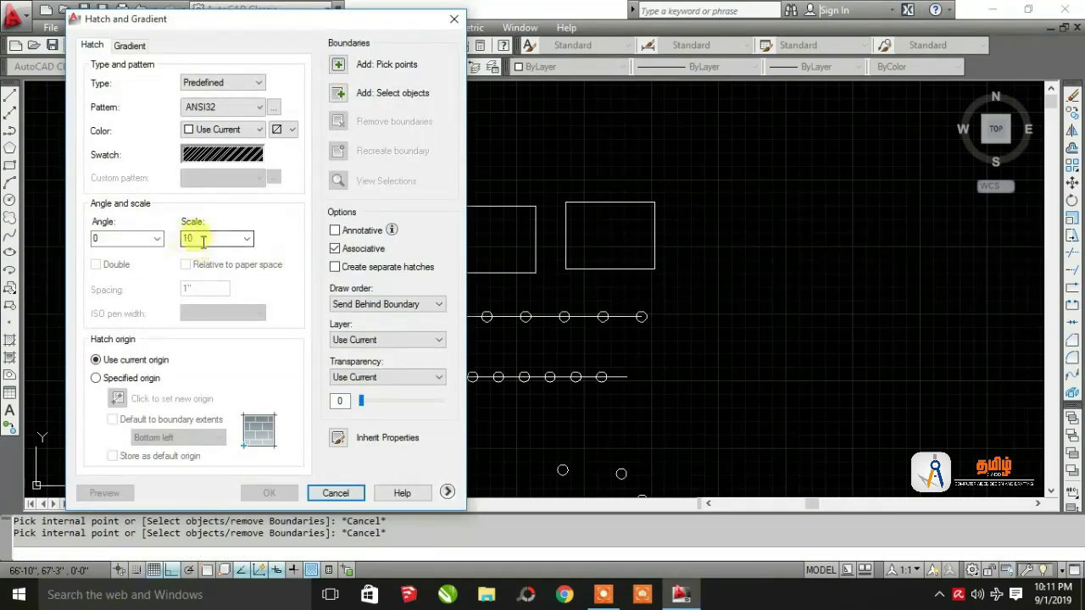
double_click(203, 240)
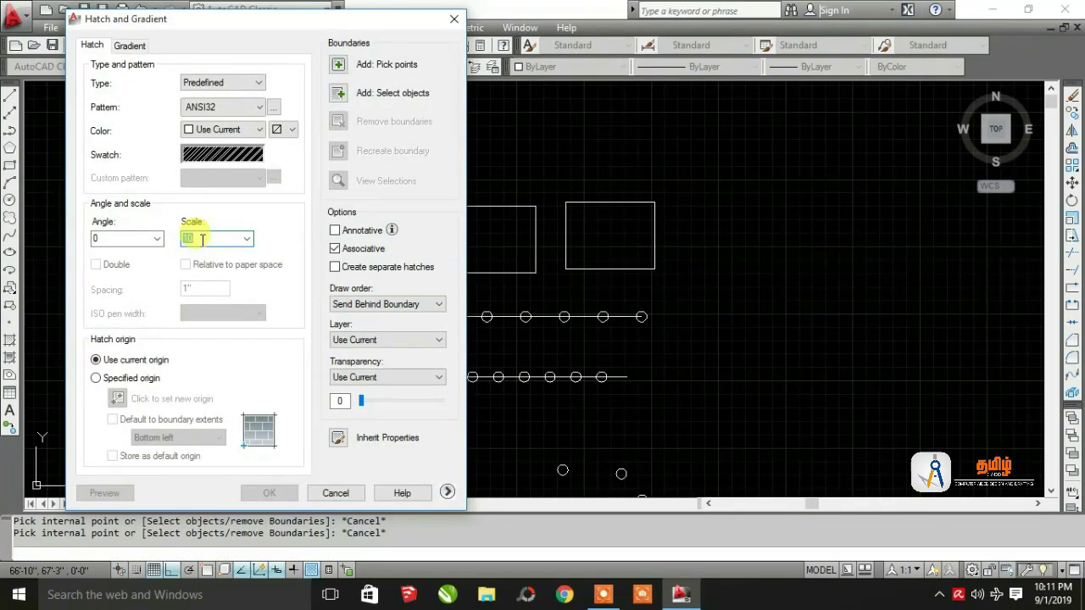
type("25")
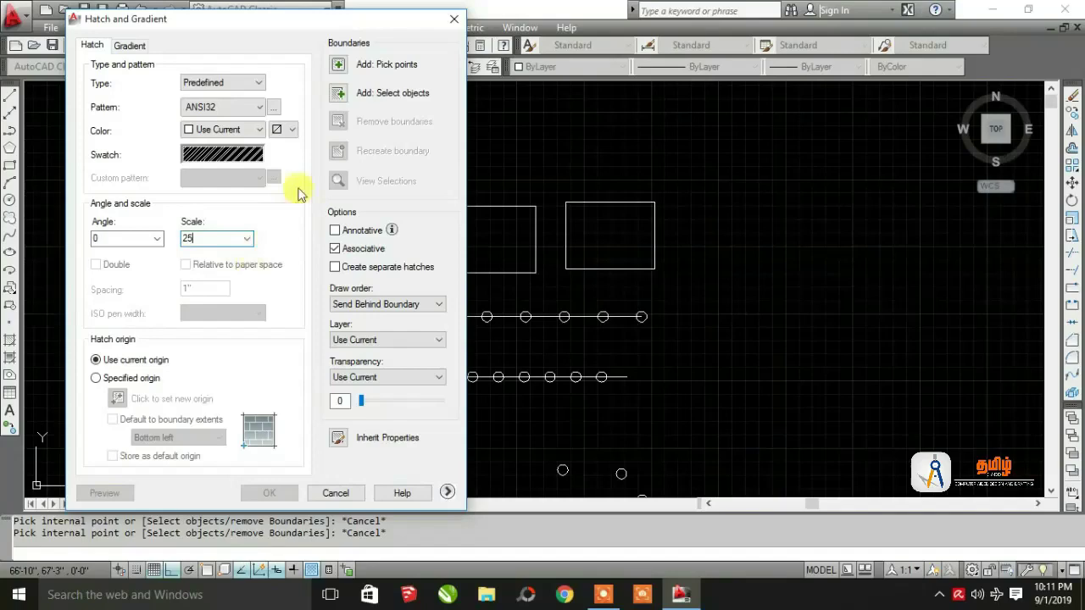
left_click(337, 64)
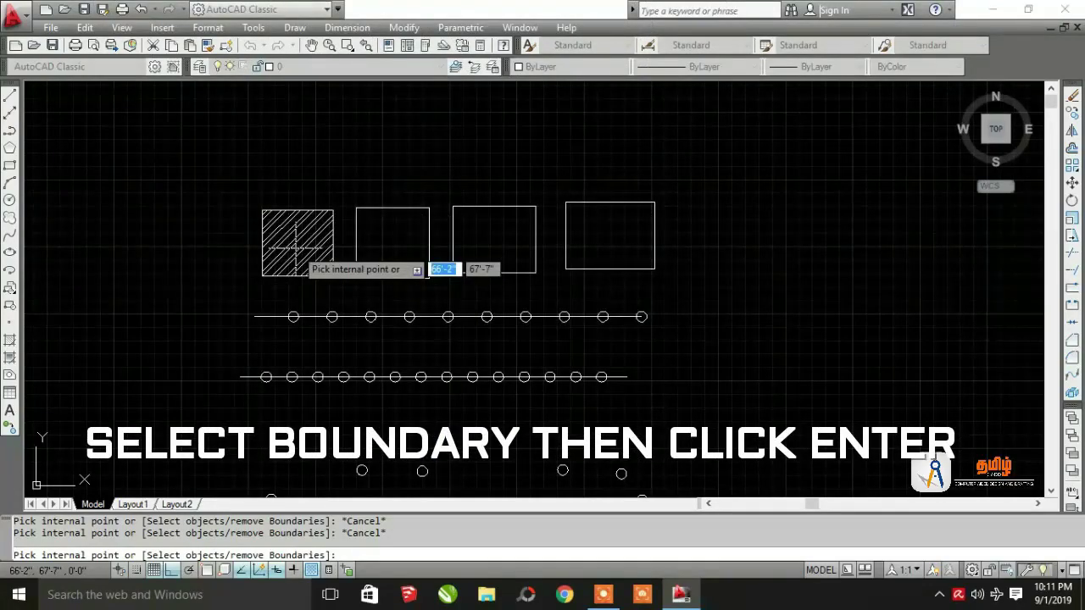
left_click(296, 246)
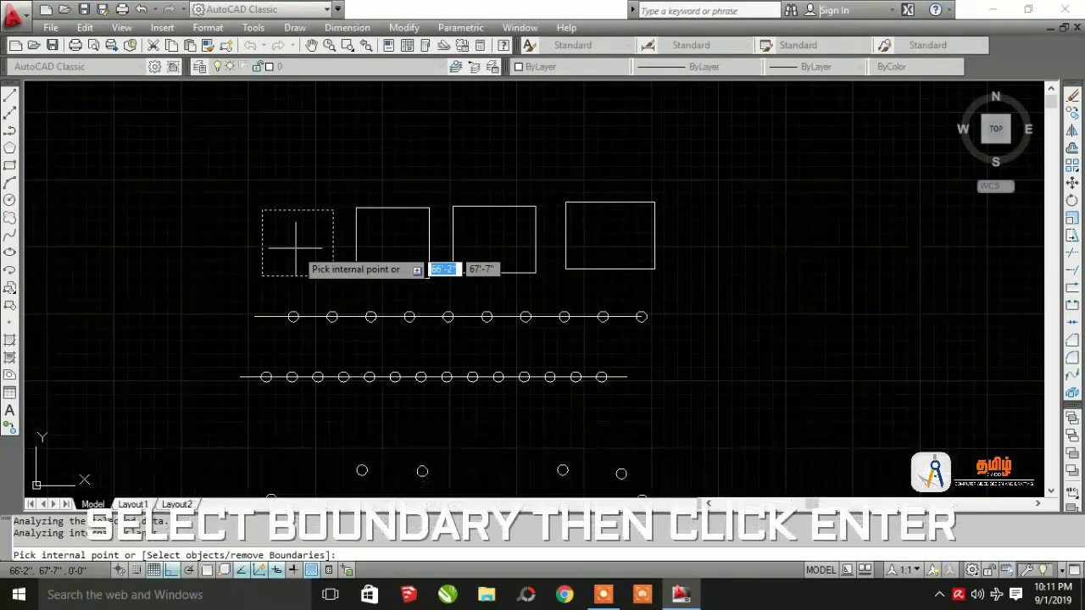
key("Return")
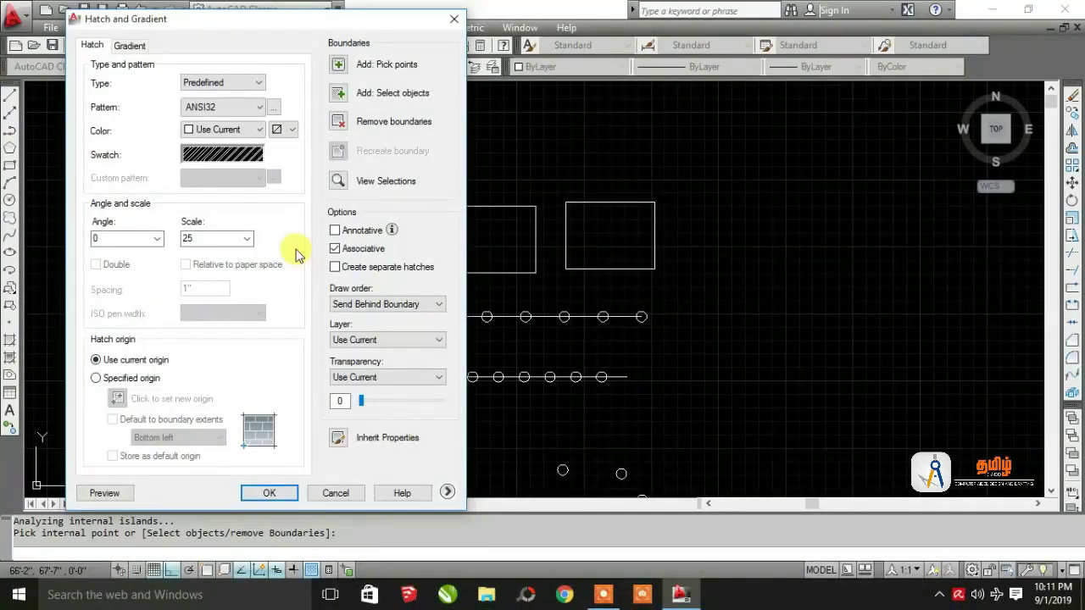
left_click(268, 493)
Step: Start a blue and yellow gradient fill, choose the middle of the nine gradient patterns and preview it in the empty rectangle
scroll(344, 255, "up", 2)
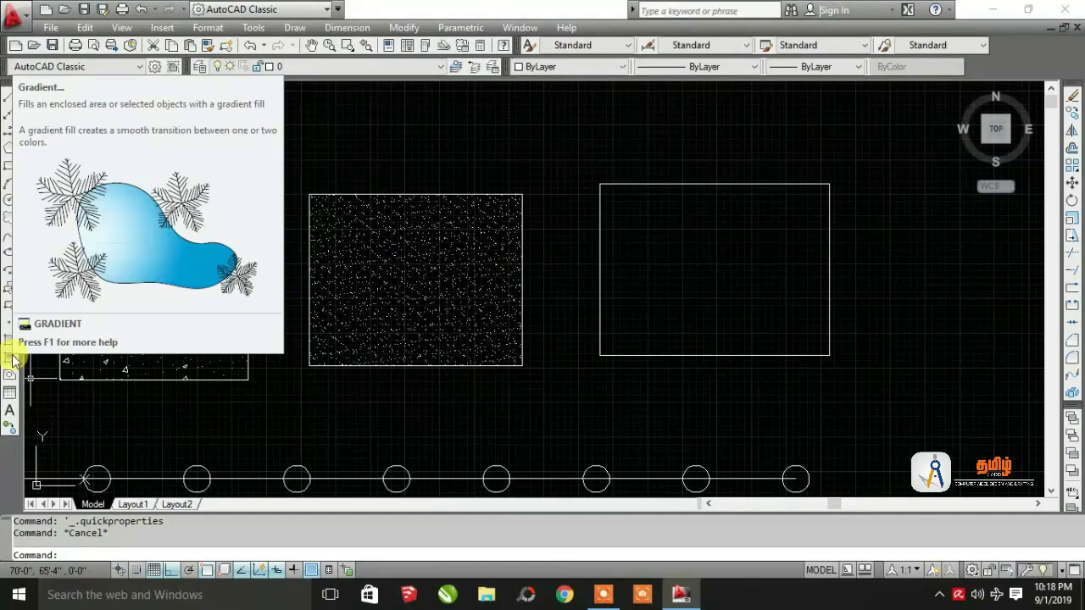
left_click(11, 360)
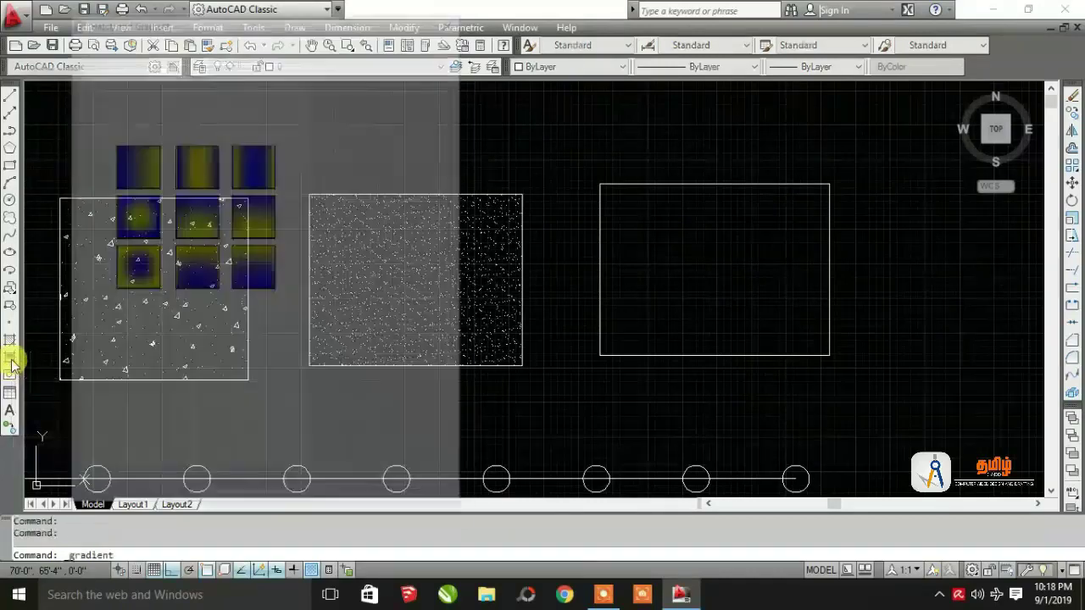
left_click_drag(265, 17, 285, 23)
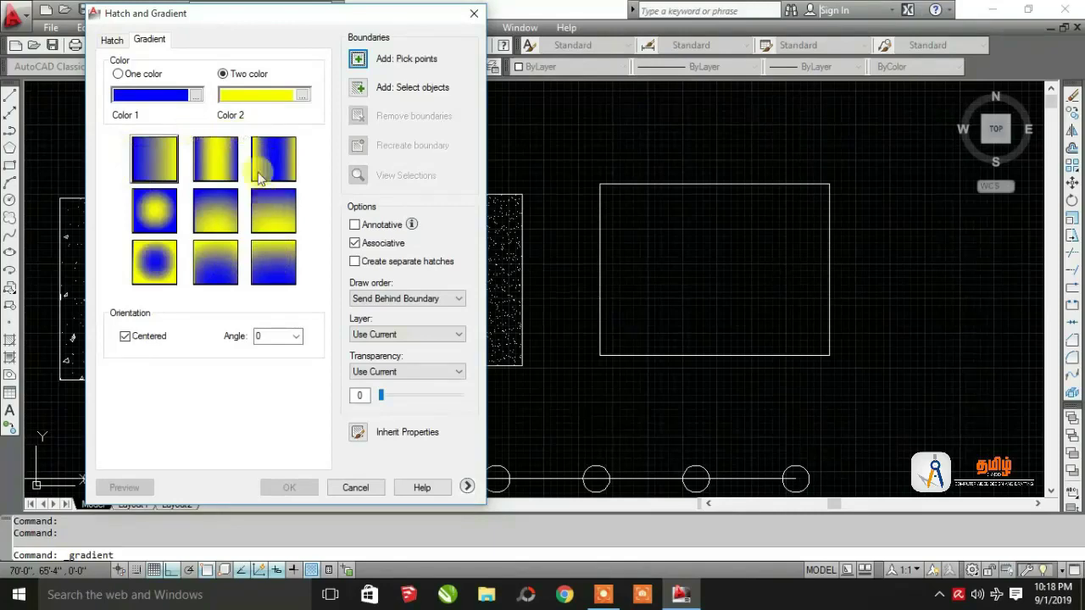
left_click(153, 156)
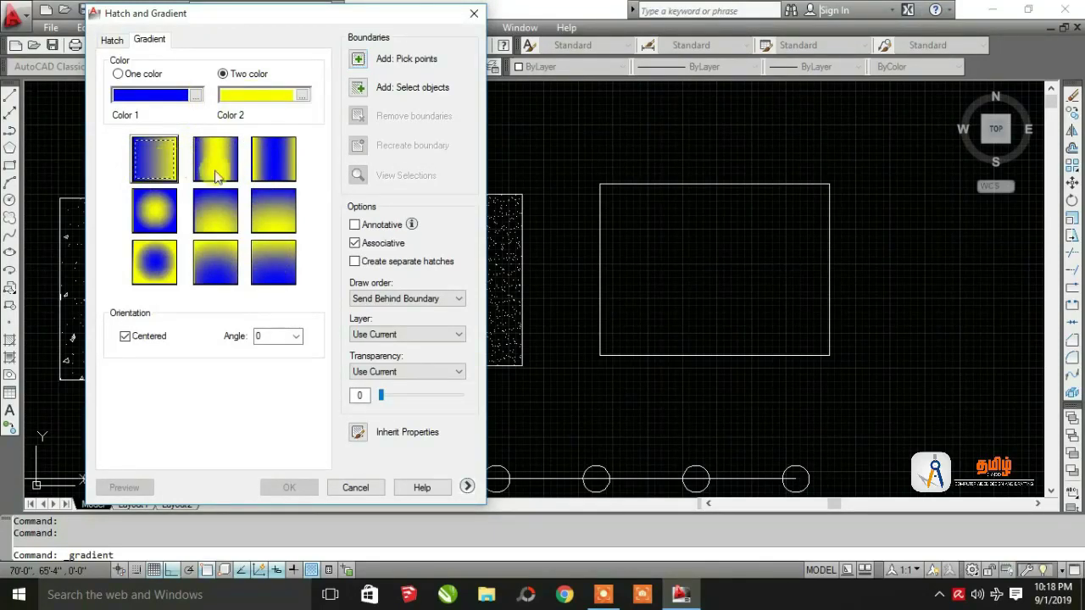
left_click(155, 219)
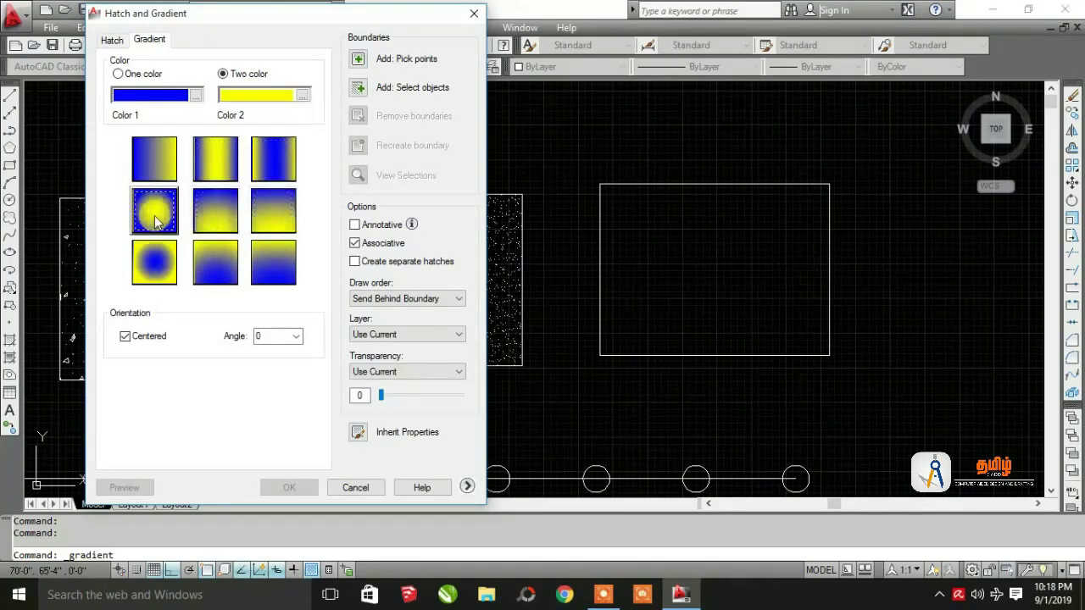
left_click(212, 227)
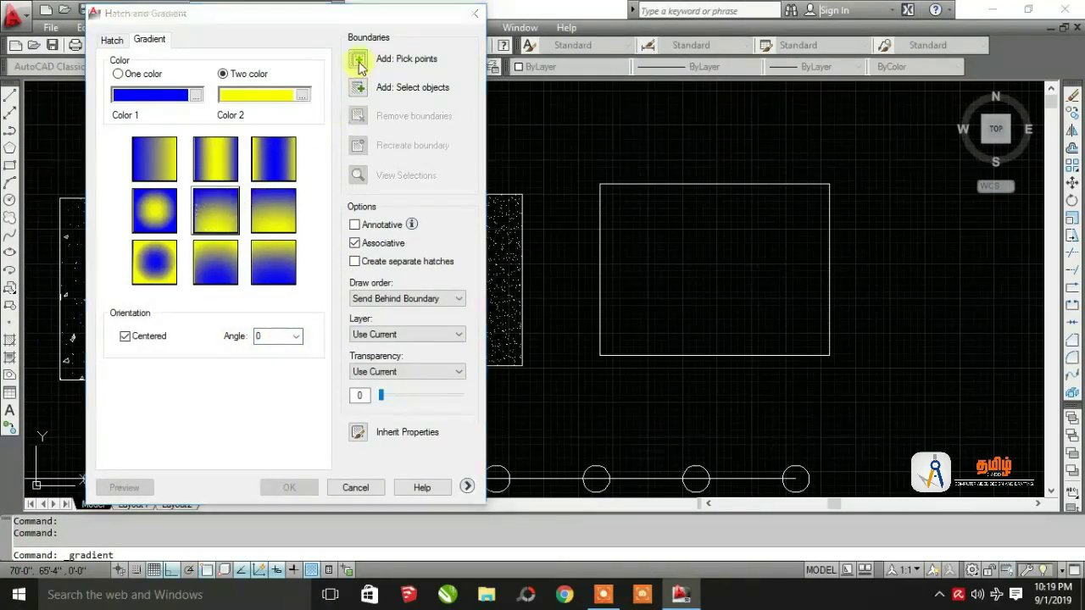
left_click(398, 58)
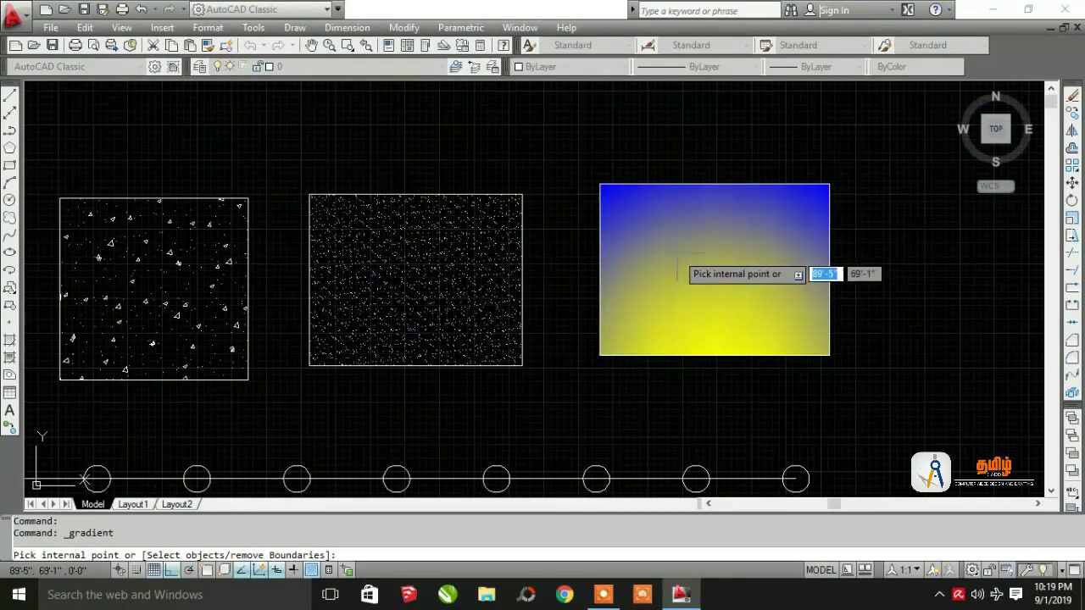
key("Escape")
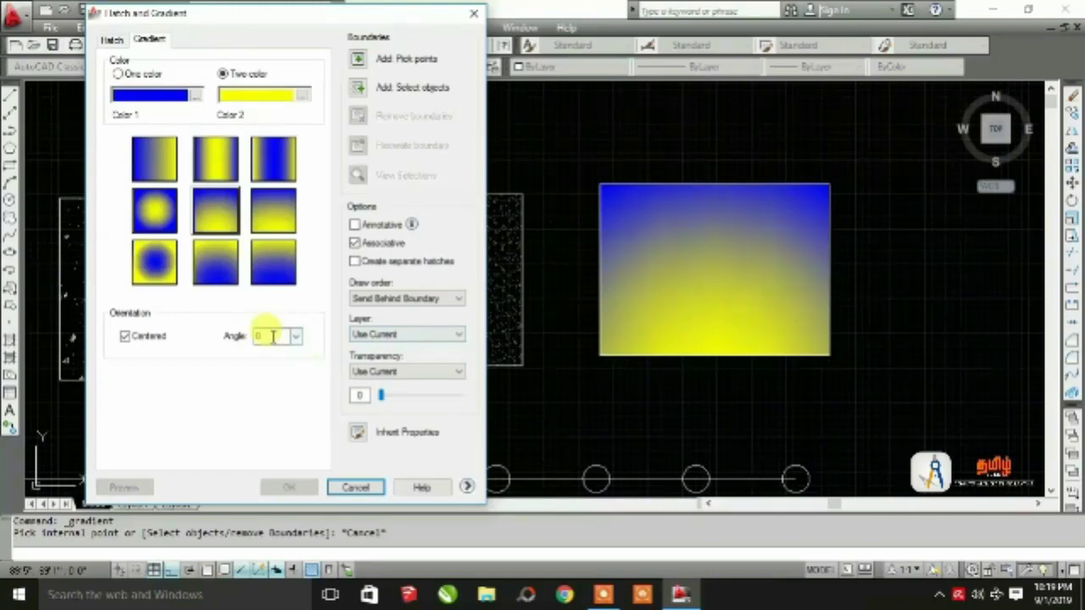
Step: Set the gradient angle to 45 and apply the fill inside the empty rectangle at the row's right end
double_click(273, 337)
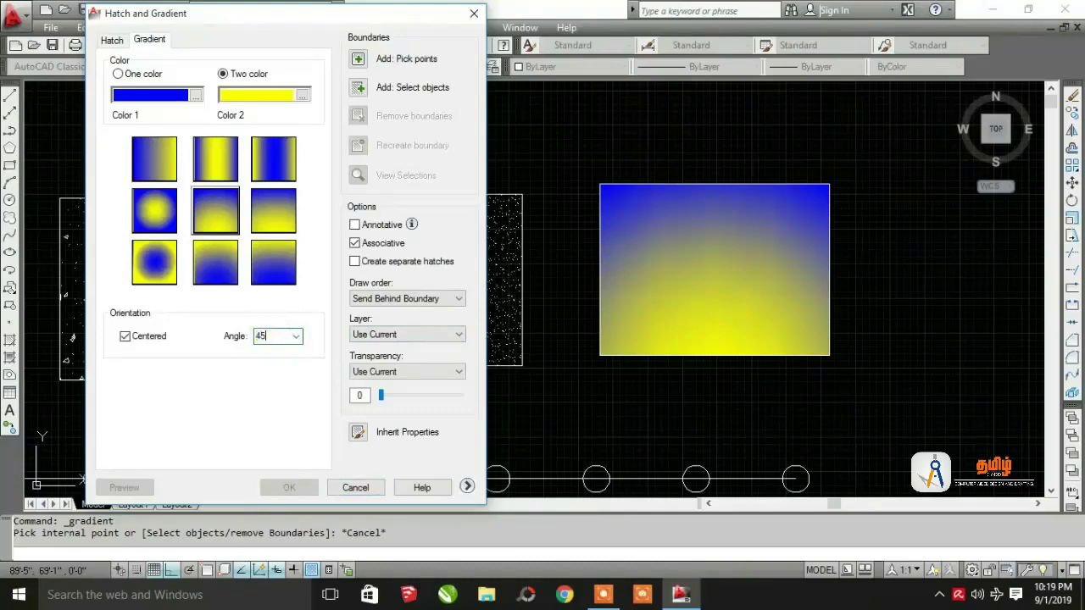
left_click(360, 60)
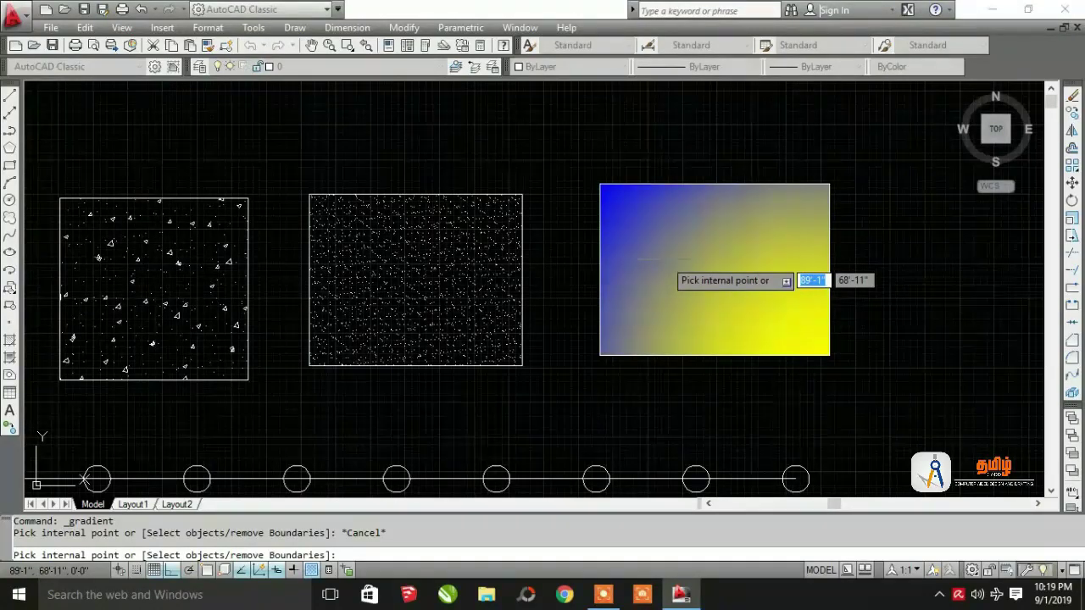
left_click(664, 260)
right_click(665, 260)
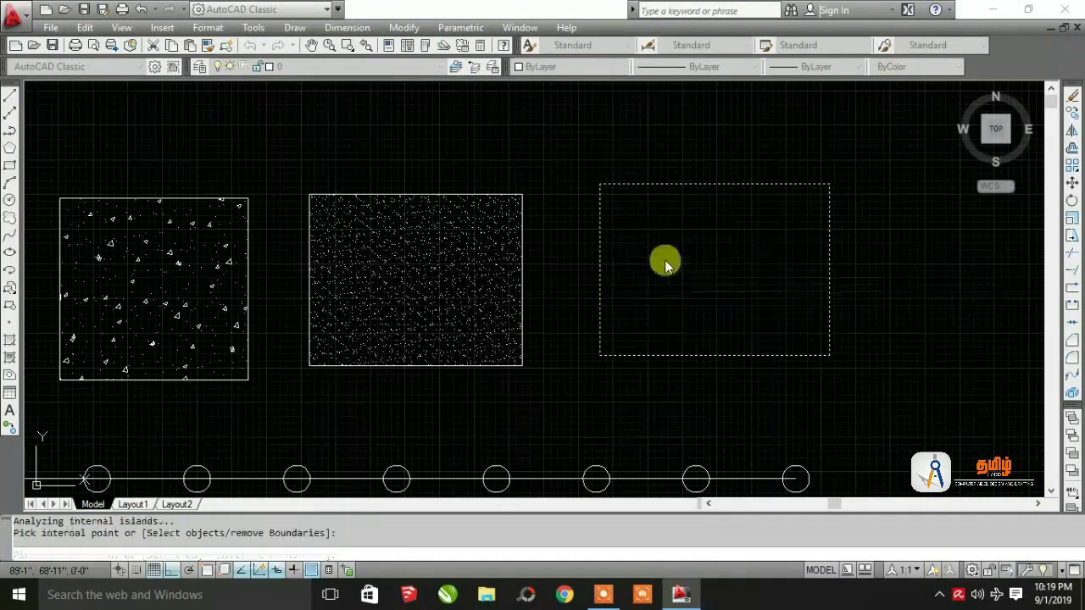
left_click(285, 553)
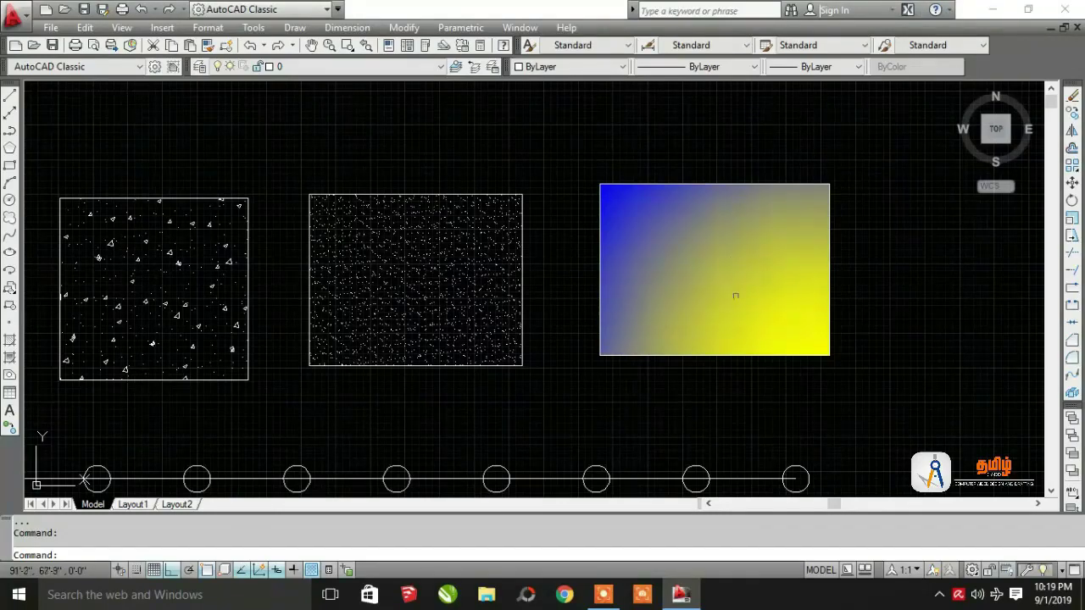
Step: Delete the gradient fill from the last rectangle in the row
left_click(734, 294)
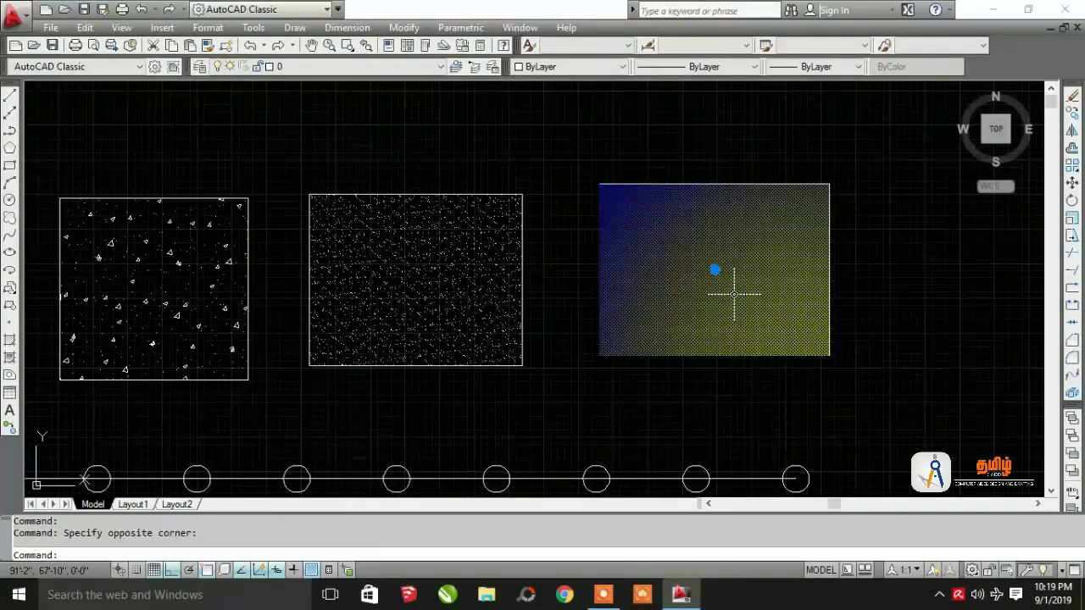
key("Delete")
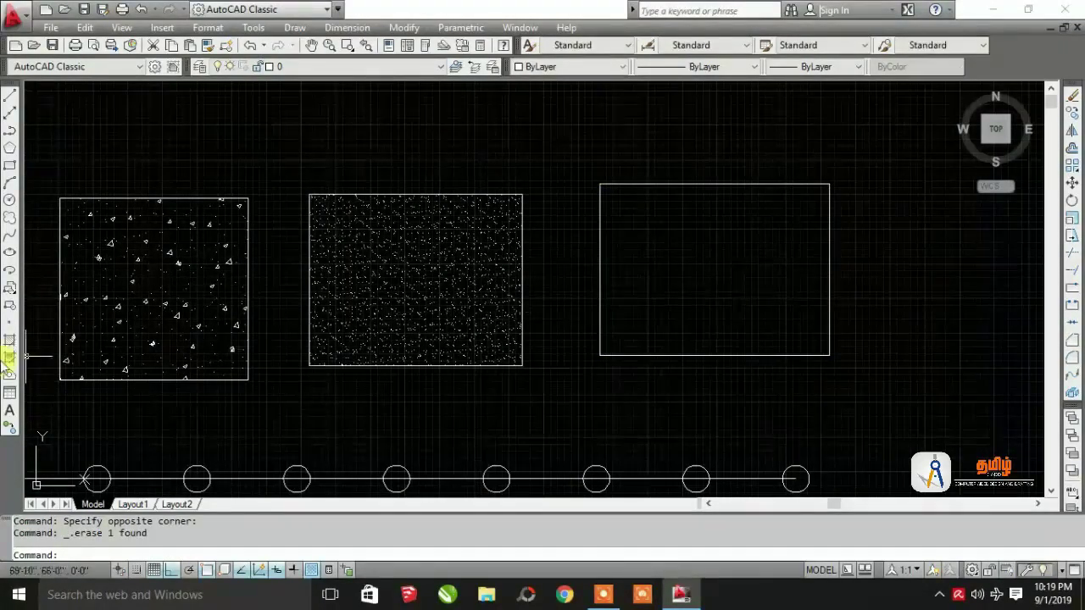
Step: Start a one-color gradient fill, set its color to yellow and put the shade/tint balance just past the middle toward tint
left_click(13, 358)
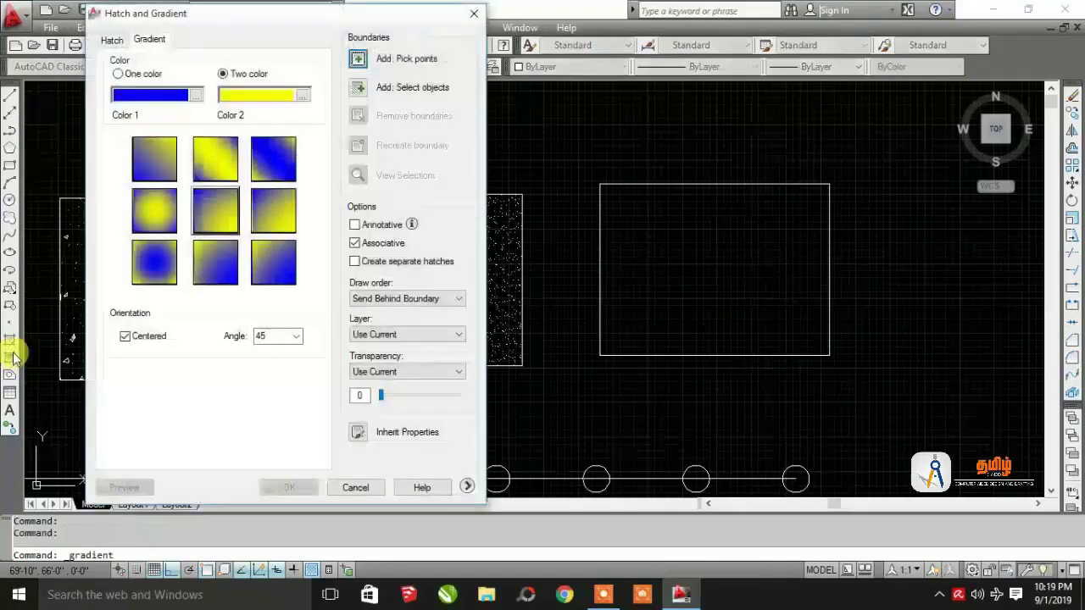
left_click_drag(233, 31, 271, 49)
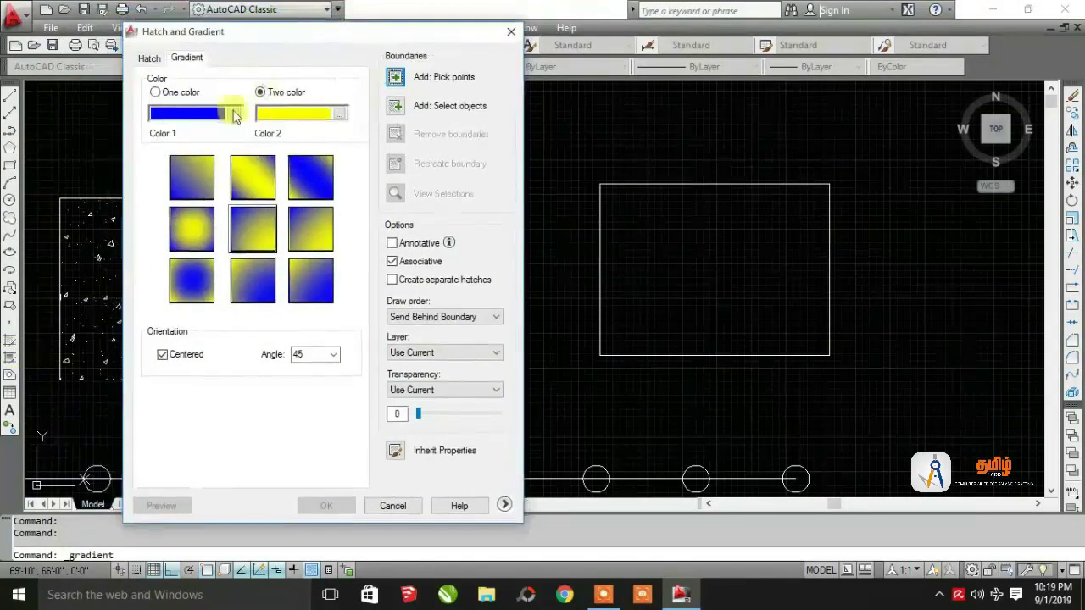
left_click(173, 95)
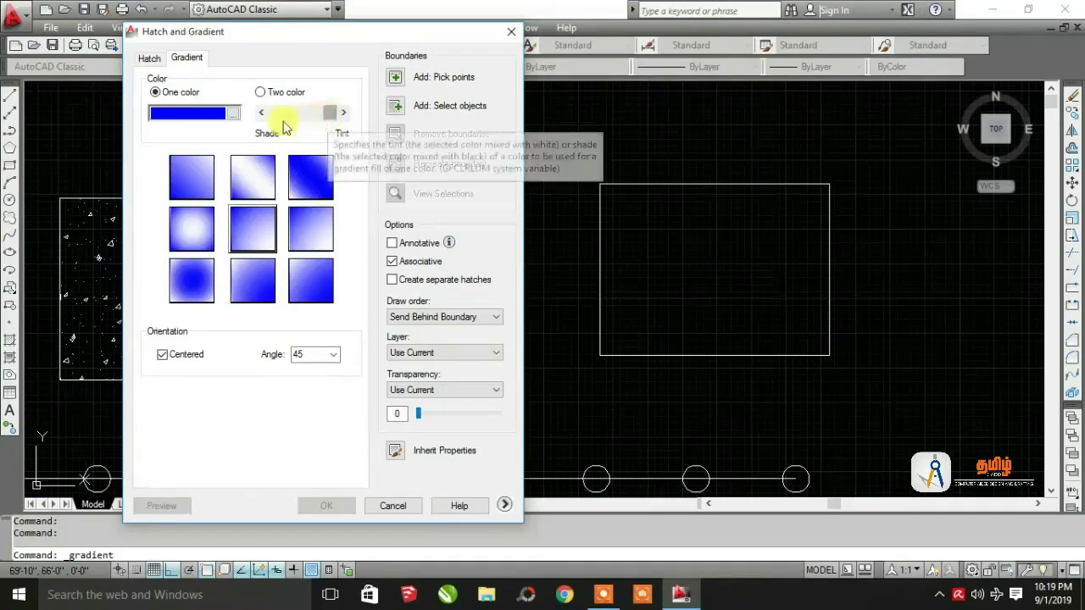
left_click_drag(330, 120, 299, 122)
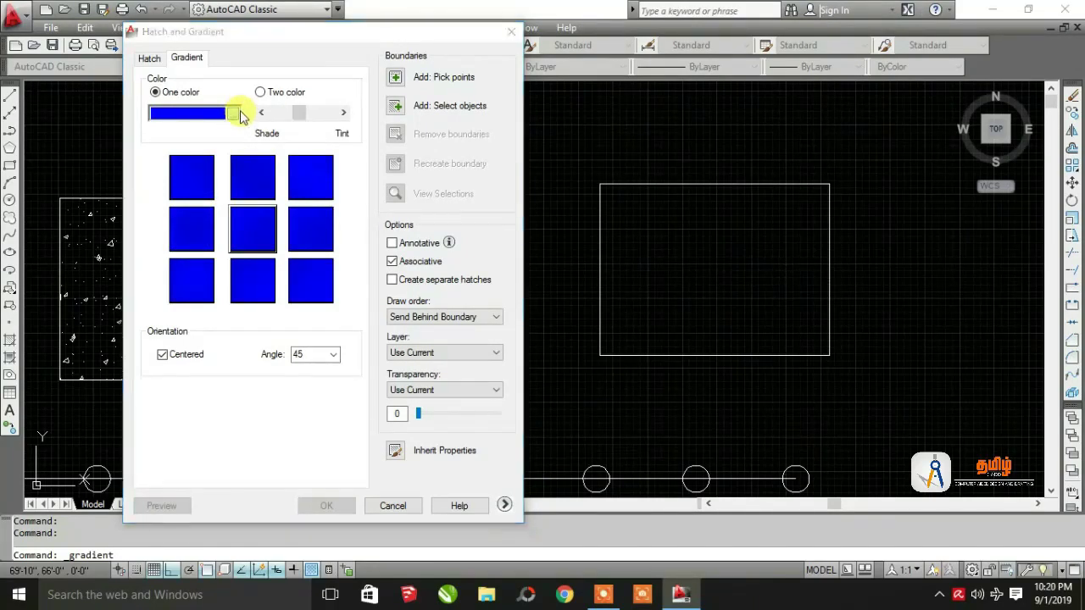
left_click(235, 113)
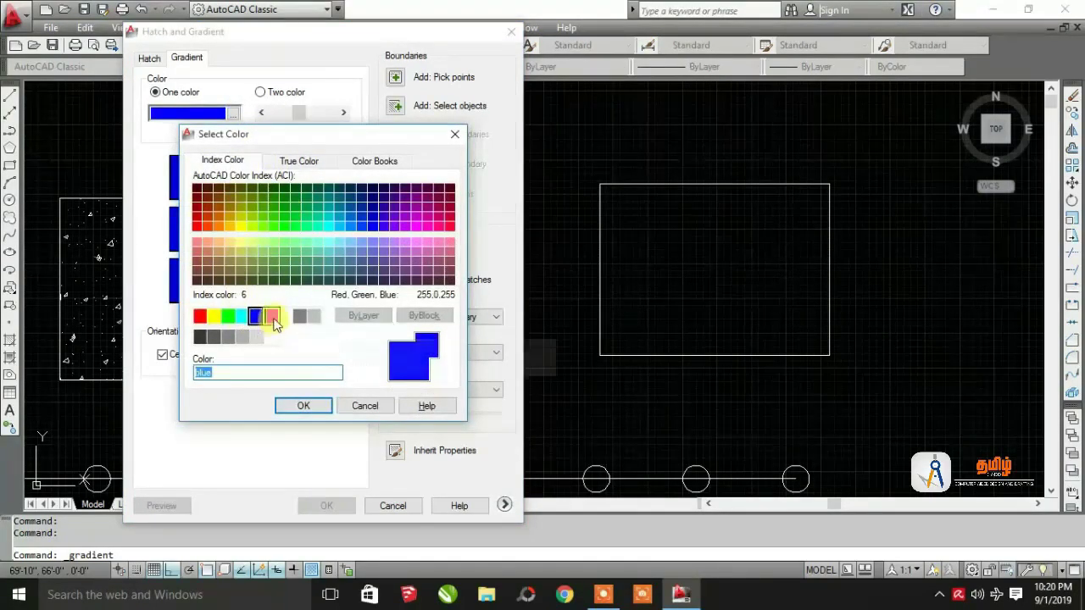
left_click(216, 319)
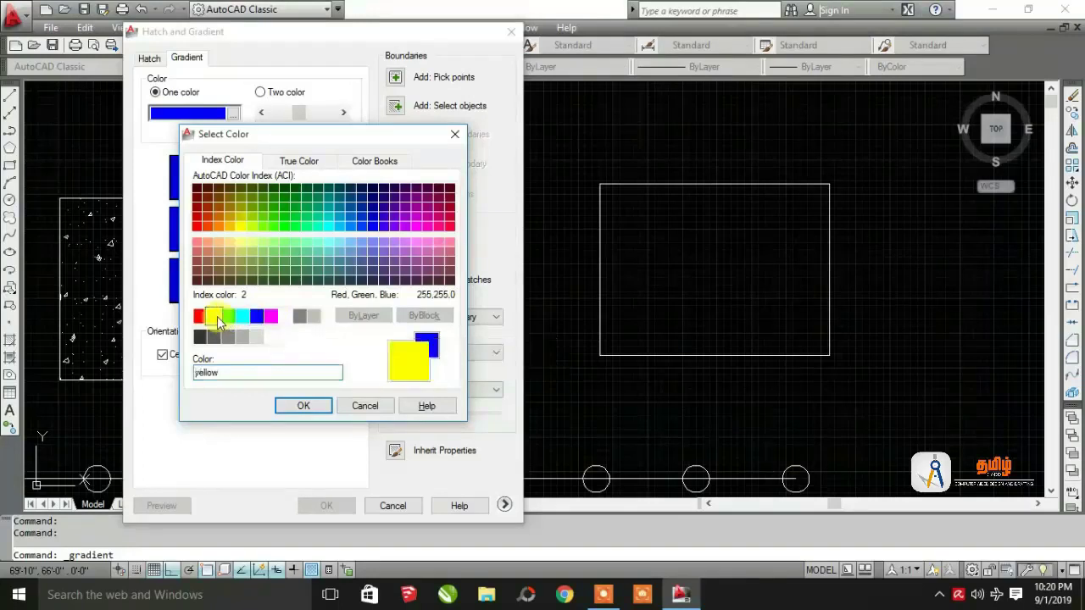
left_click(303, 405)
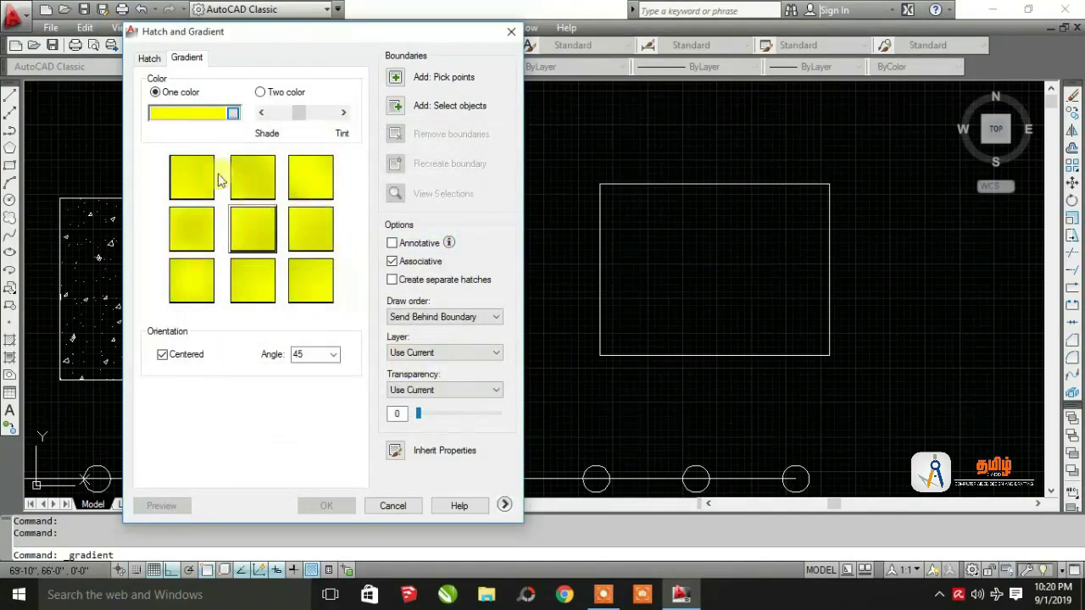
left_click_drag(298, 116, 305, 119)
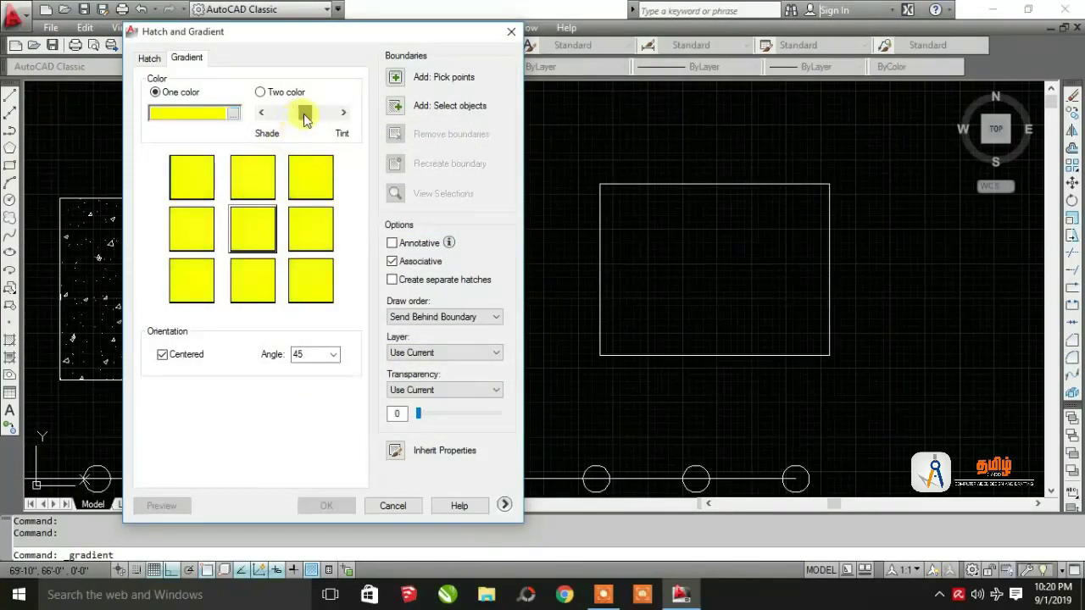
Step: Choose the first of the nine gradient patterns and apply the yellow fill inside the empty last rectangle of the row
left_click(195, 178)
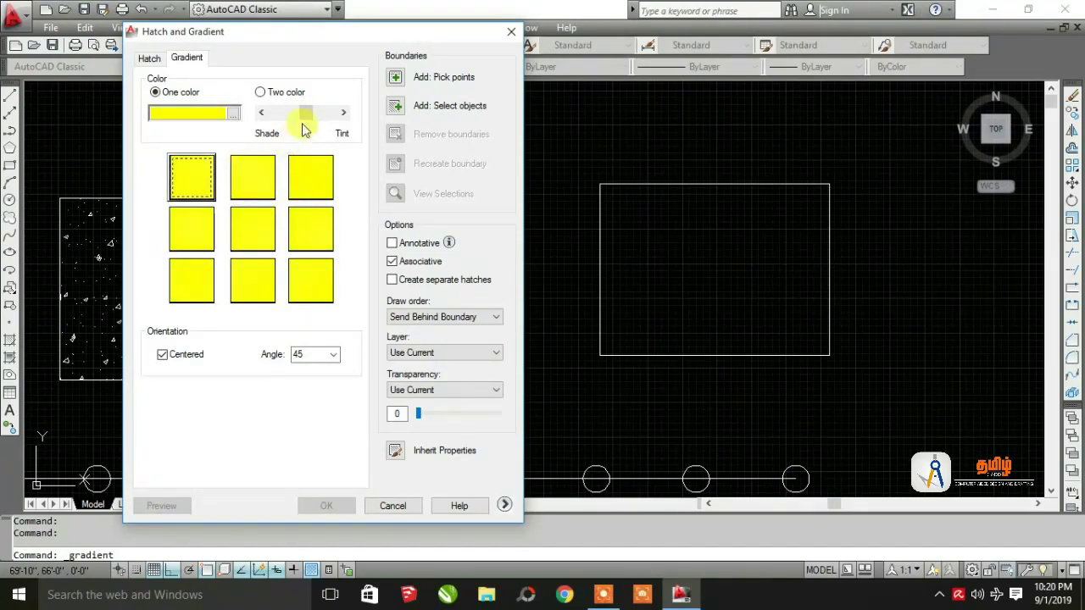
left_click(396, 78)
left_click(709, 261)
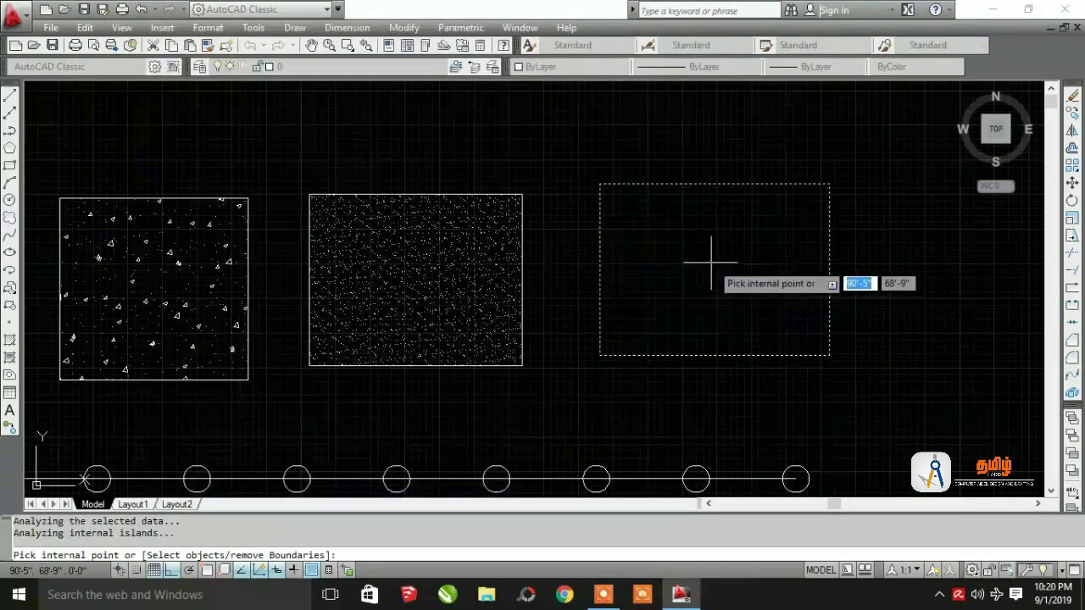
key("Return")
left_click(323, 505)
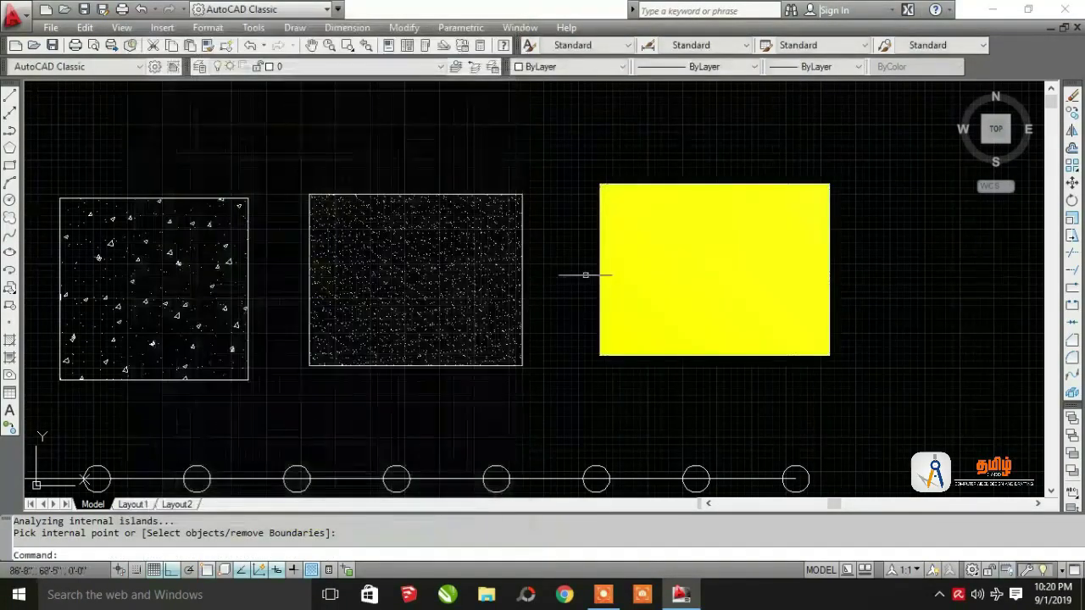
scroll(584, 275, "down", 2)
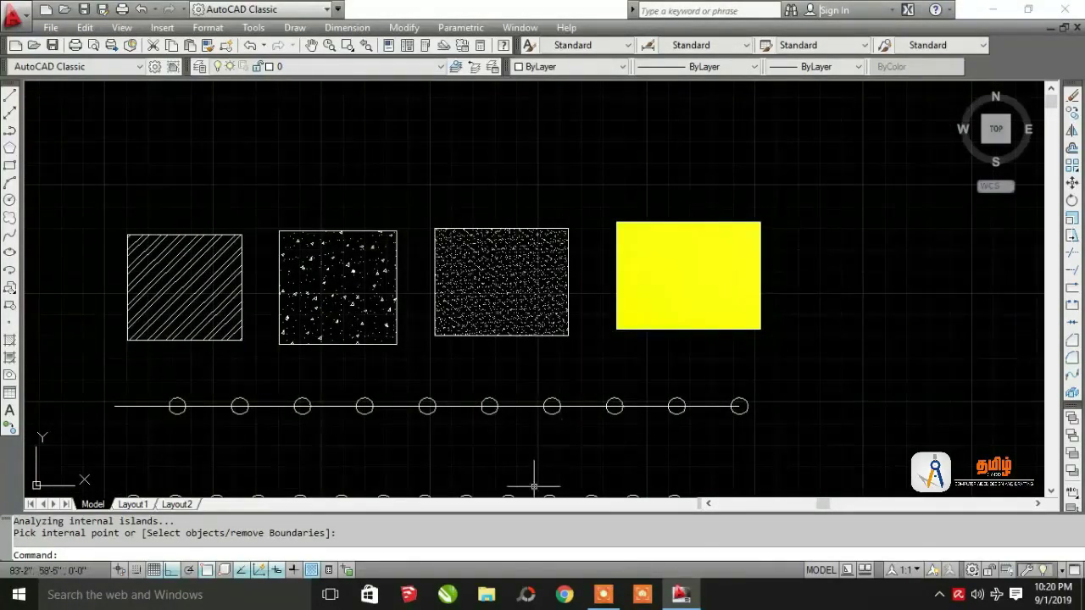
left_click(603, 594)
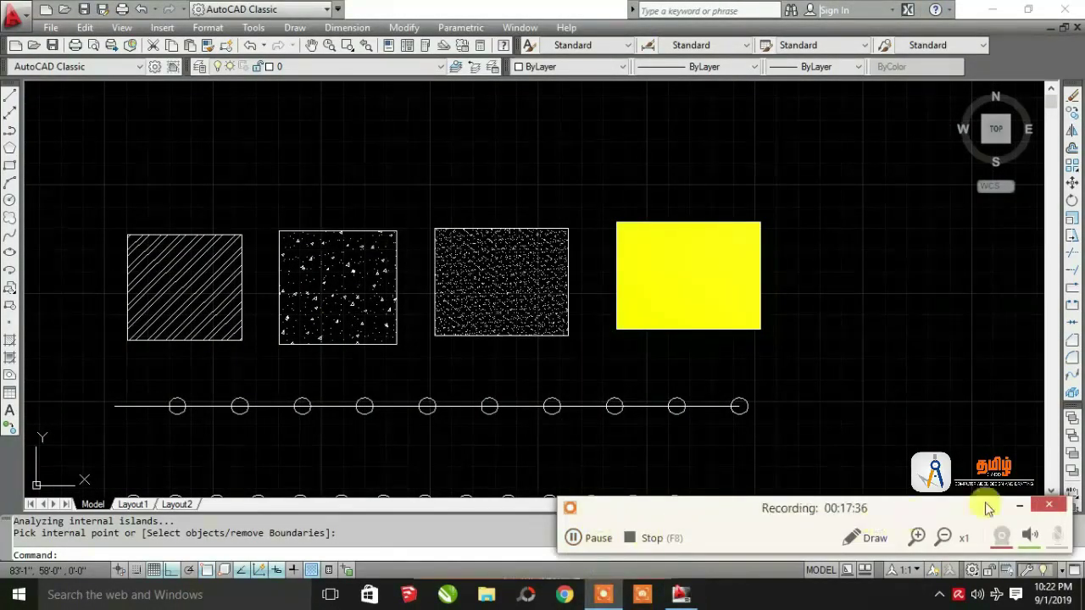
left_click(1020, 506)
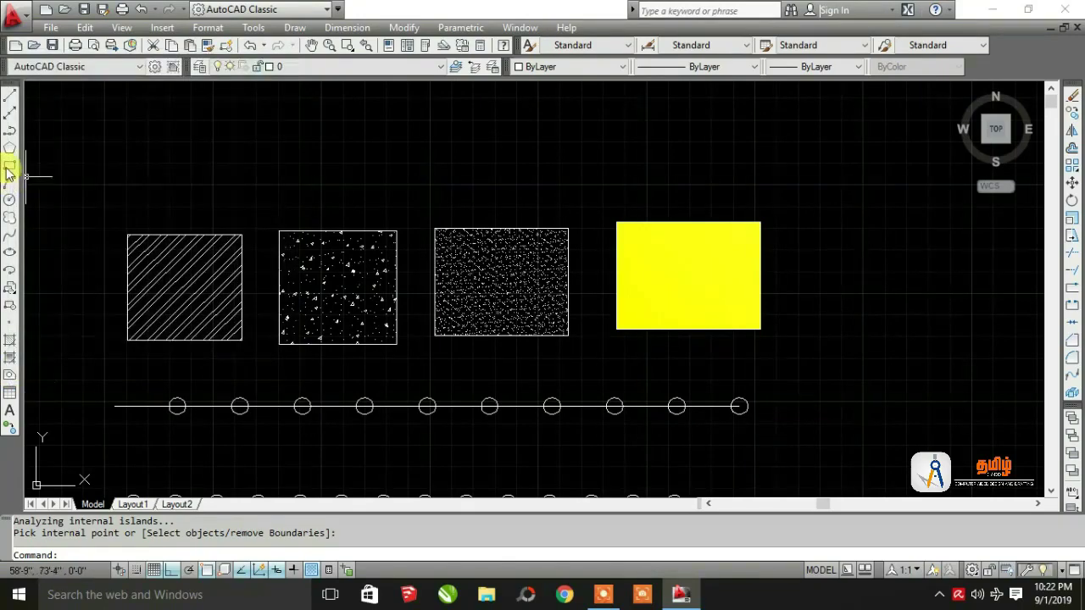
Step: Draw a rectangle from two opposite corners in the empty area to the right of the yellow-filled rectangle
left_click(8, 168)
middle_click_drag(661, 335, 301, 371)
left_click(449, 381)
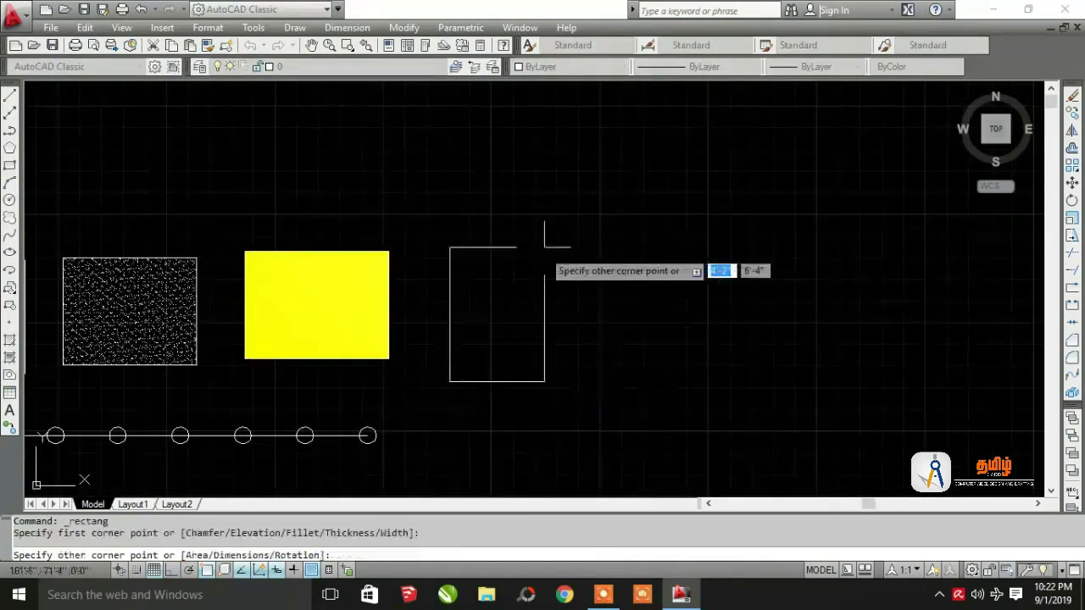
left_click(634, 249)
Step: Select the new rectangle through its lower edge with a crossing window to check whether it is a single object
left_click(576, 415)
left_click(429, 382)
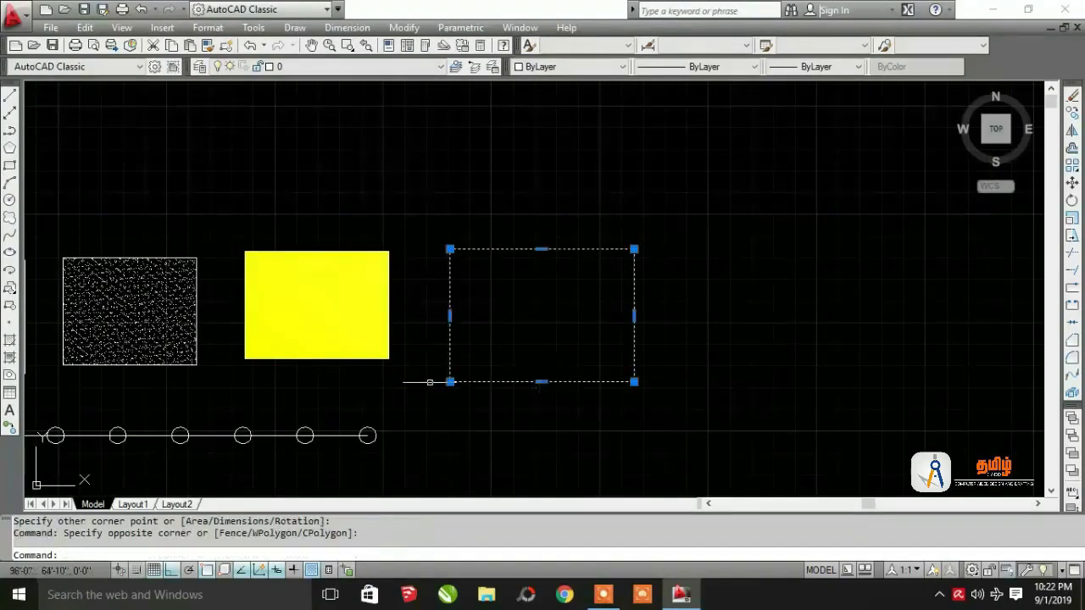
left_click(571, 405)
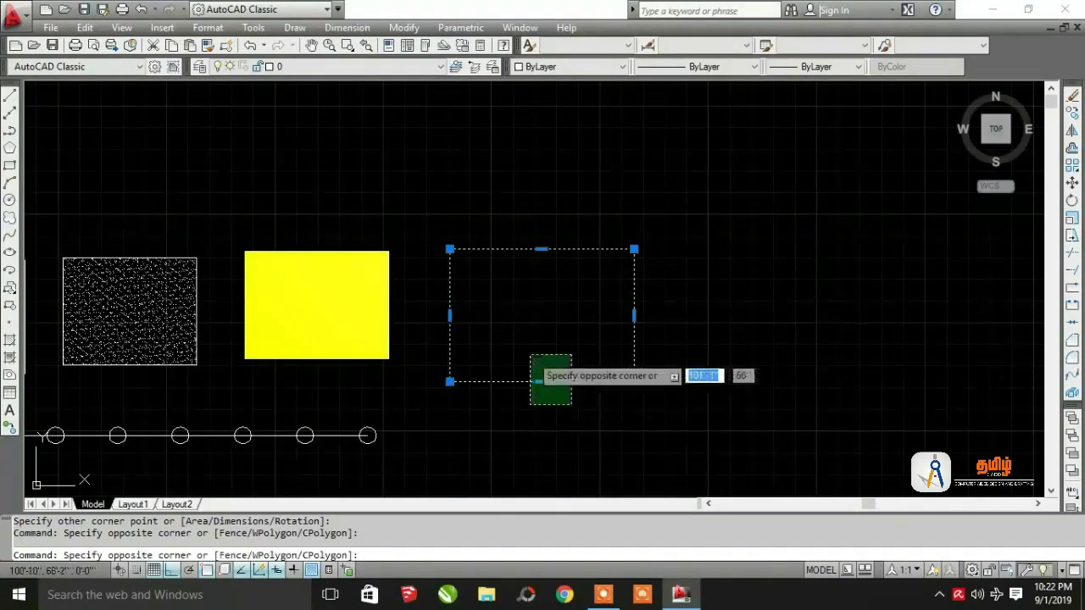
left_click(531, 356)
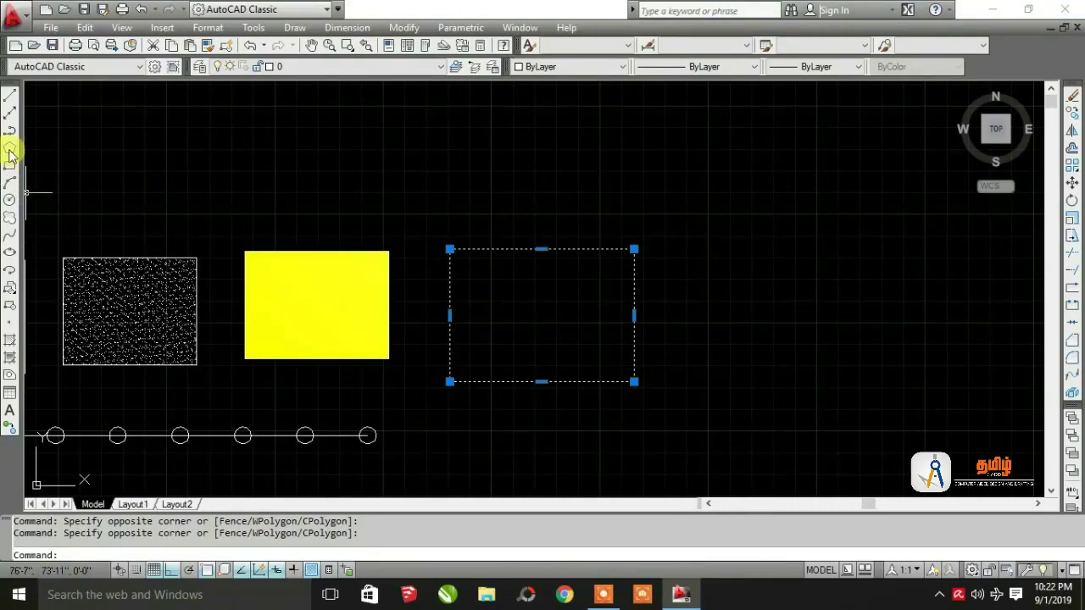
Step: Draw a closed box of four separate lines, about 7.5 ft wide and 5 ft high, to the right of the empty rectangle
left_click(11, 100)
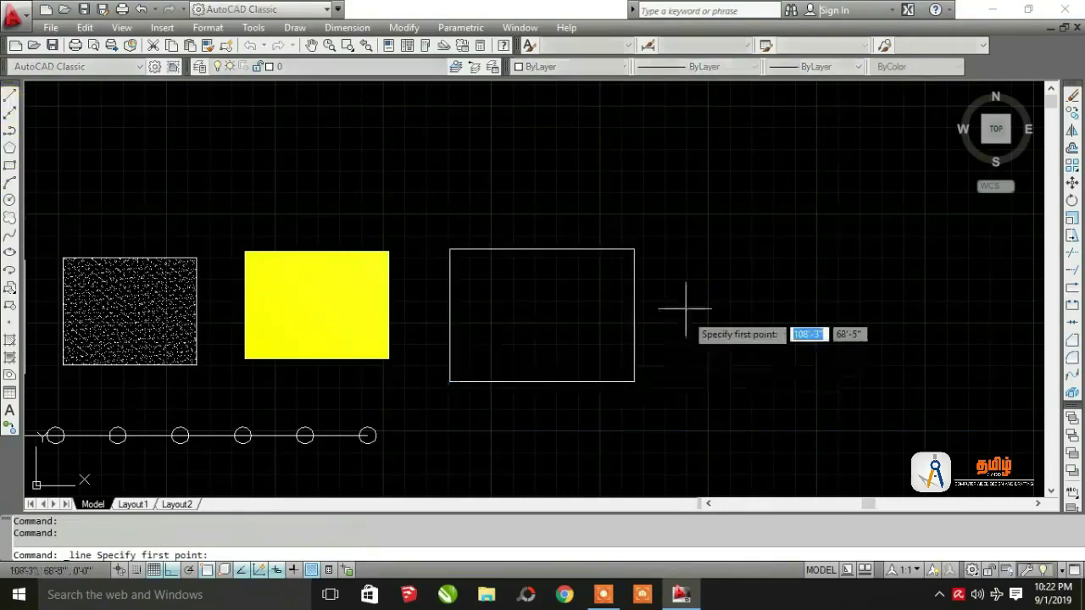
left_click(671, 242)
left_click(831, 242)
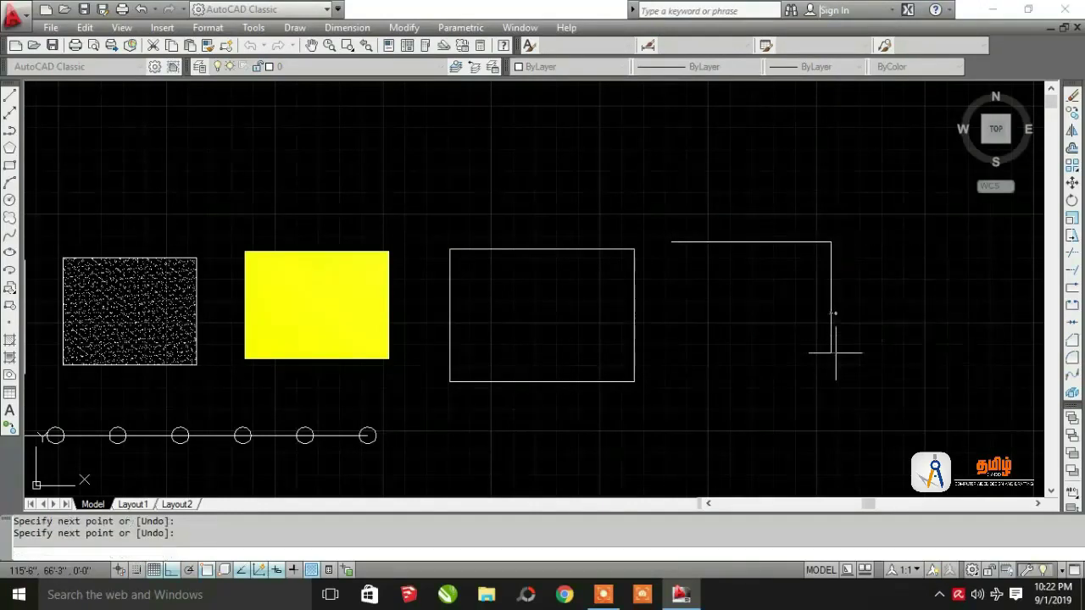
left_click(831, 352)
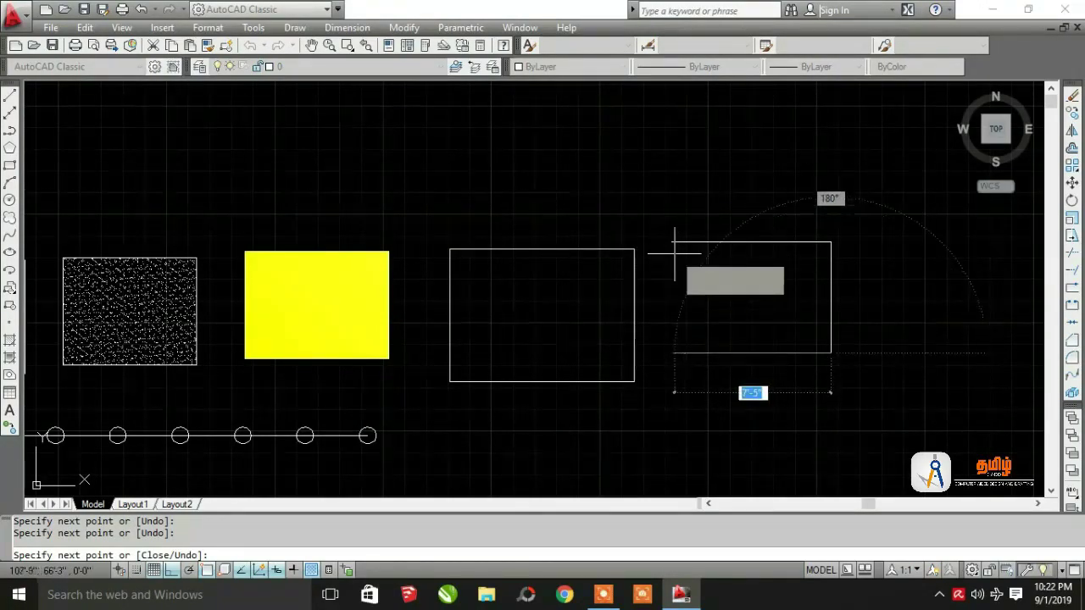
left_click(671, 353)
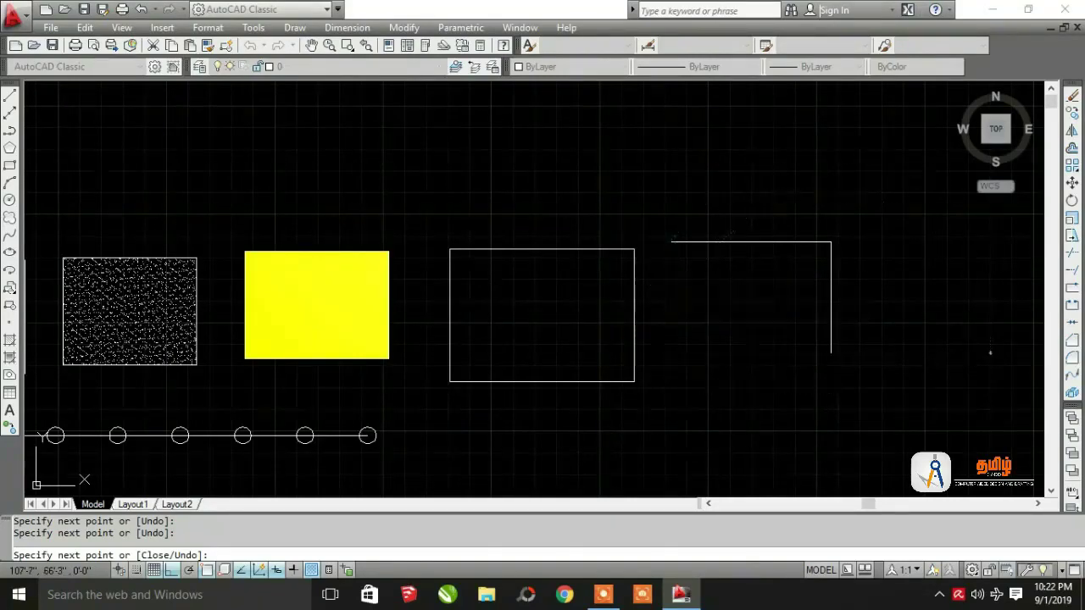
left_click(672, 243)
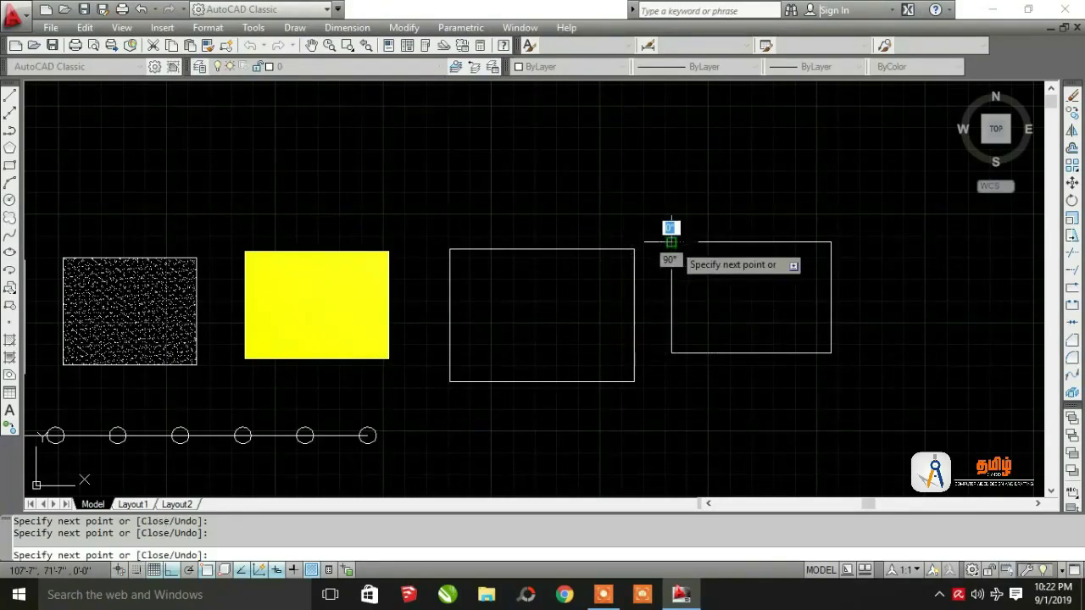
key("Return")
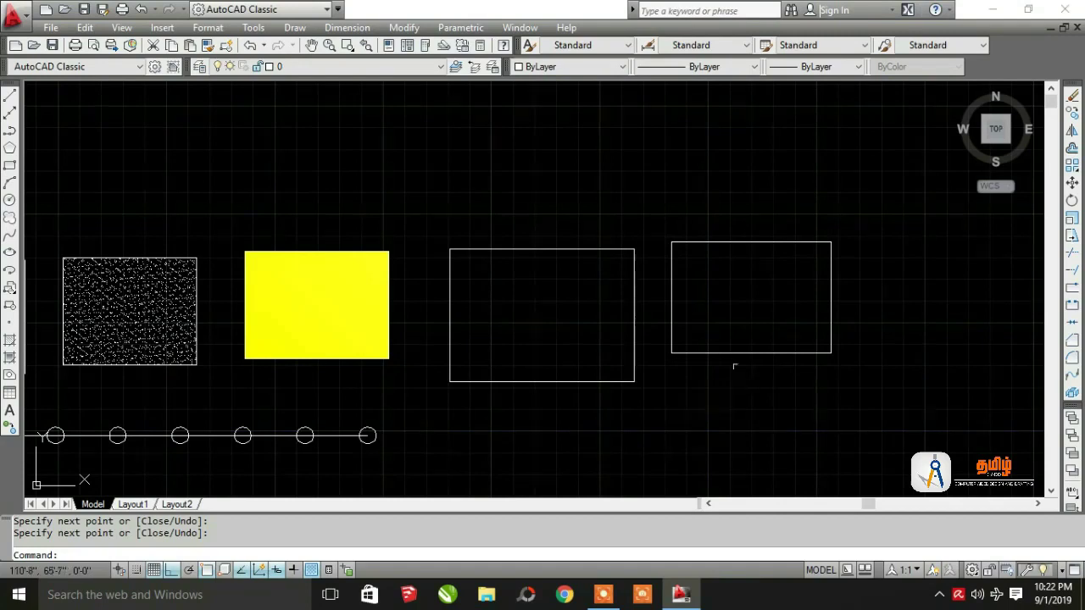
key("Escape")
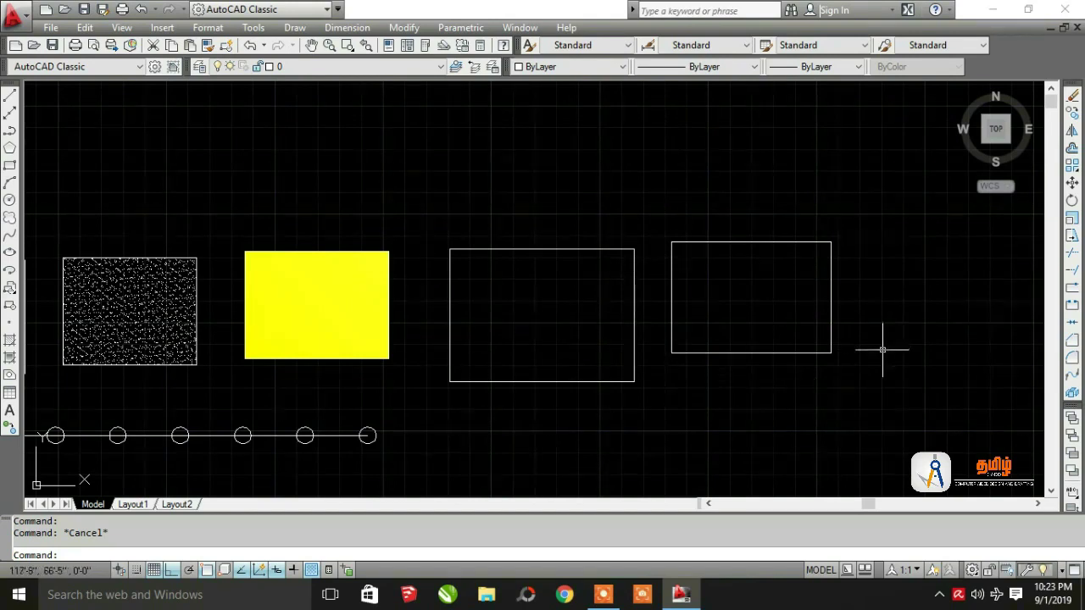
Step: Convert the four lines of the rightmost box into a region and select it to check that it is one object
left_click(10, 375)
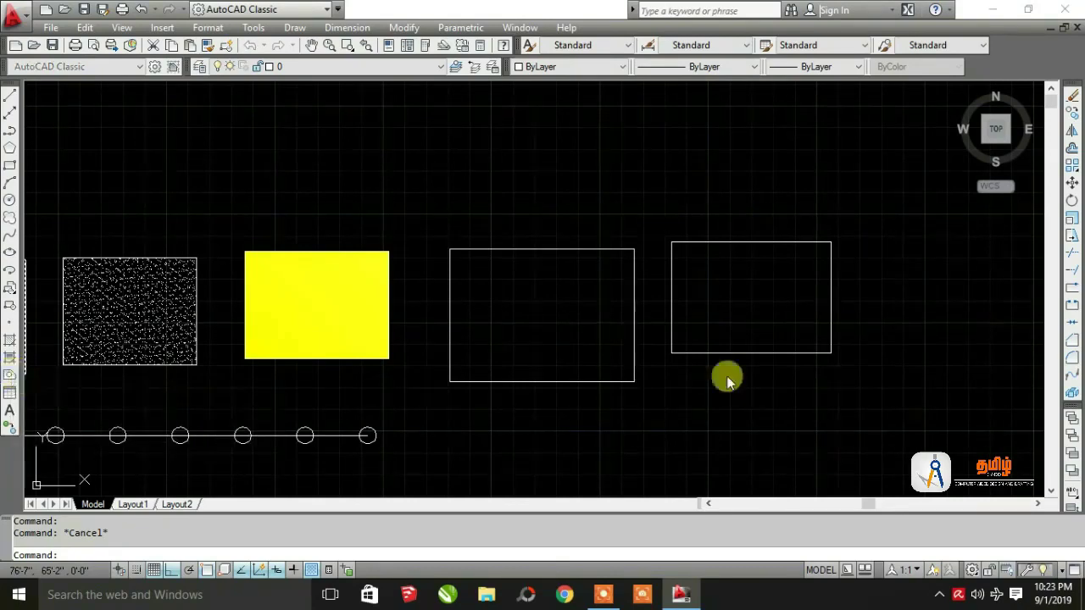
left_click(859, 386)
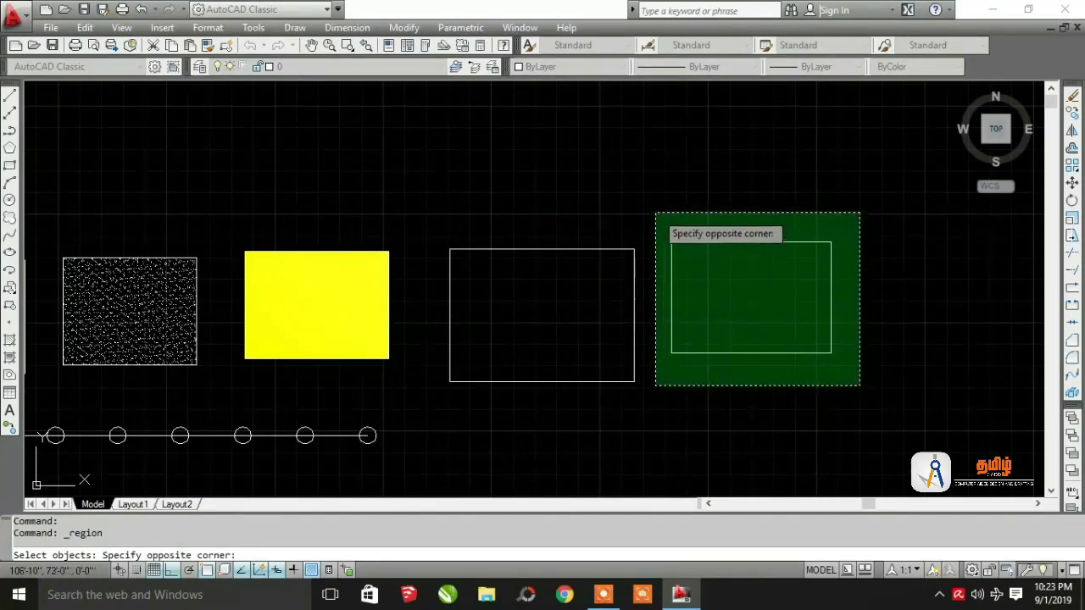
left_click(659, 216)
key("Return")
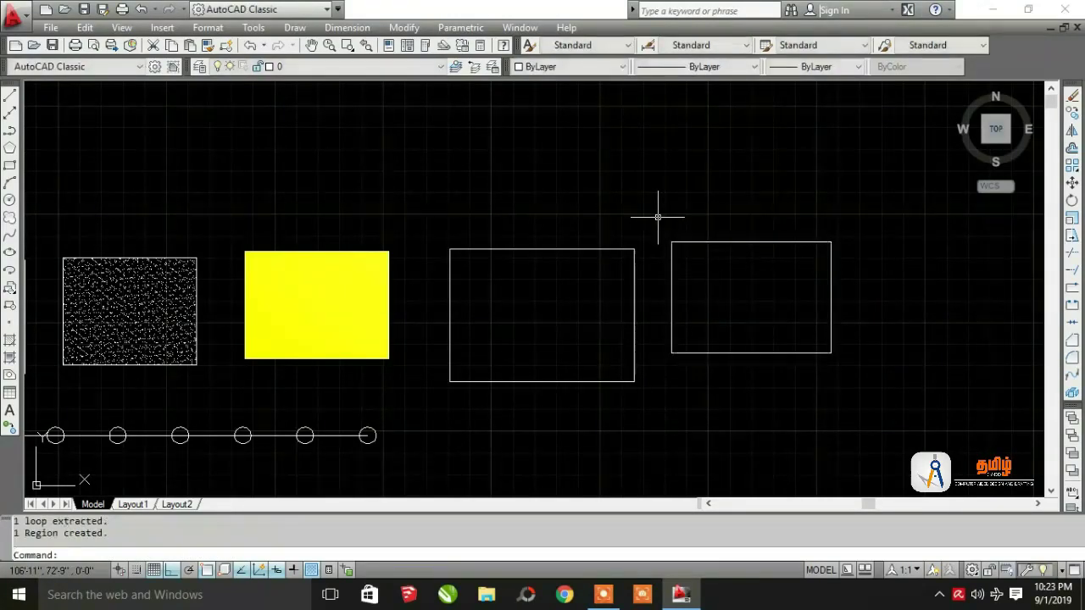
left_click(693, 242)
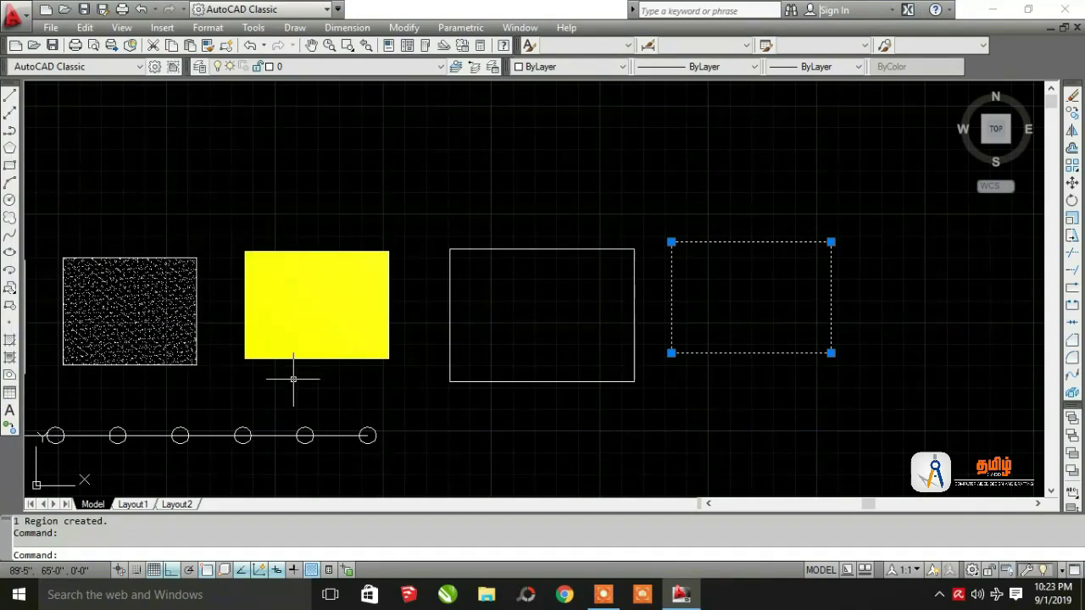
Step: Set up a new empty table with 3 columns, to be sized by specifying a window
left_click(9, 394)
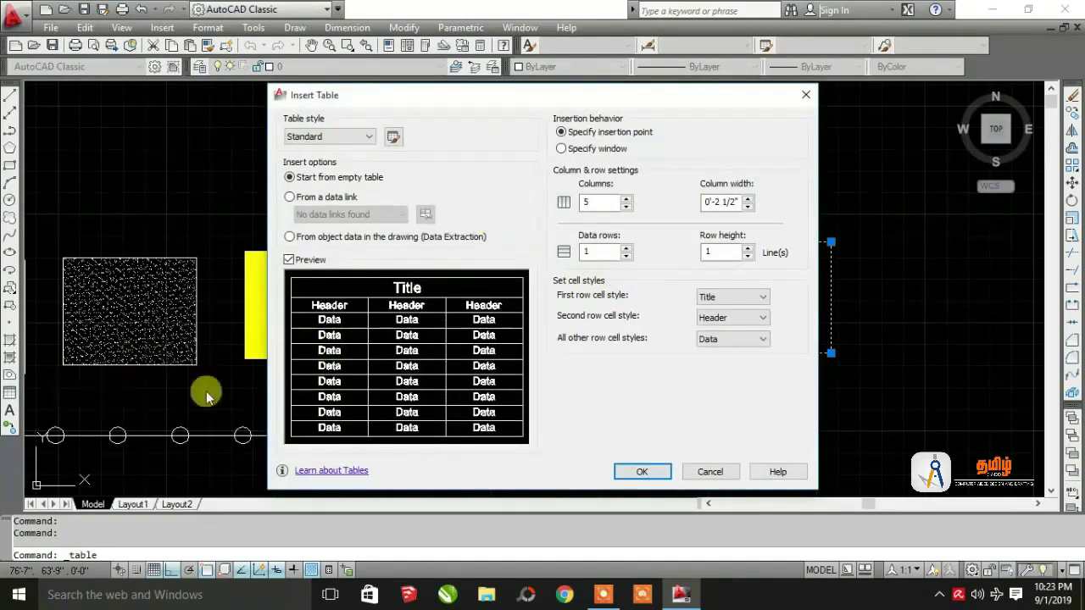
left_click_drag(501, 101, 445, 90)
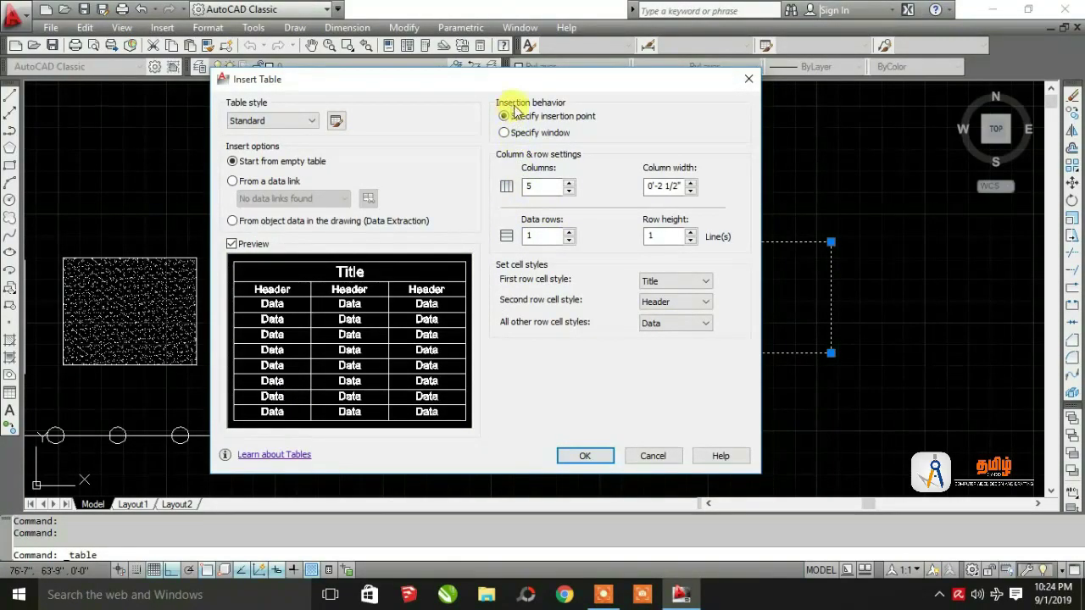
left_click(541, 139)
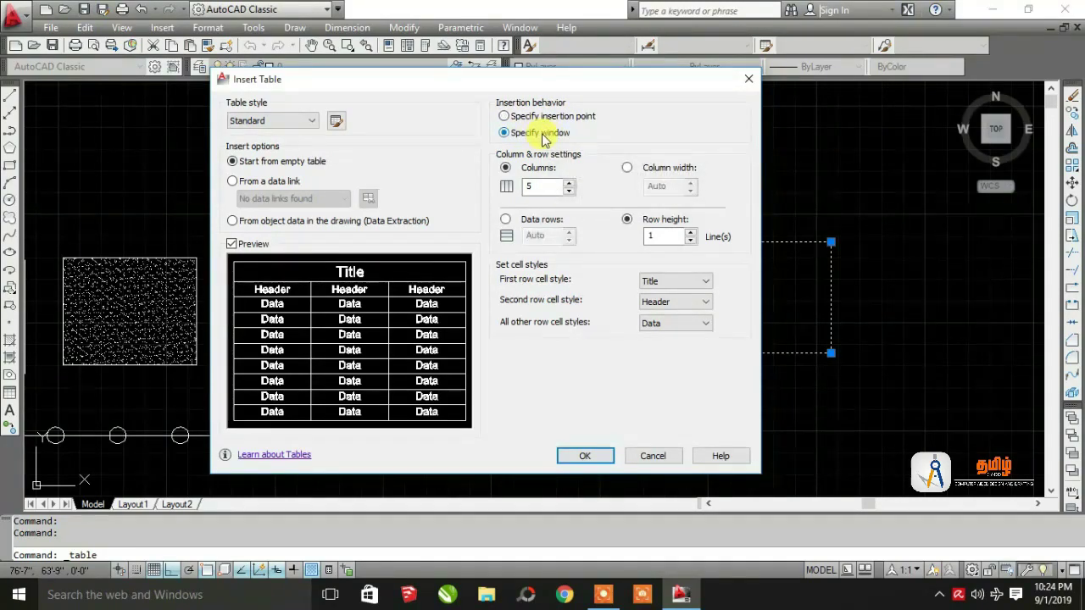
left_click_drag(547, 185, 488, 196)
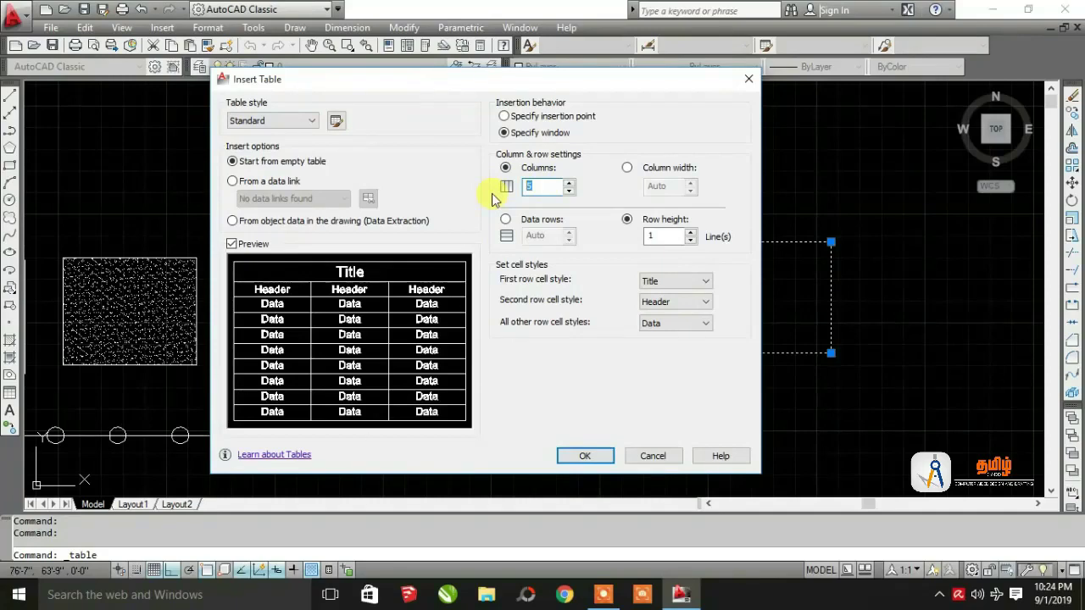
type("3")
left_click(585, 456)
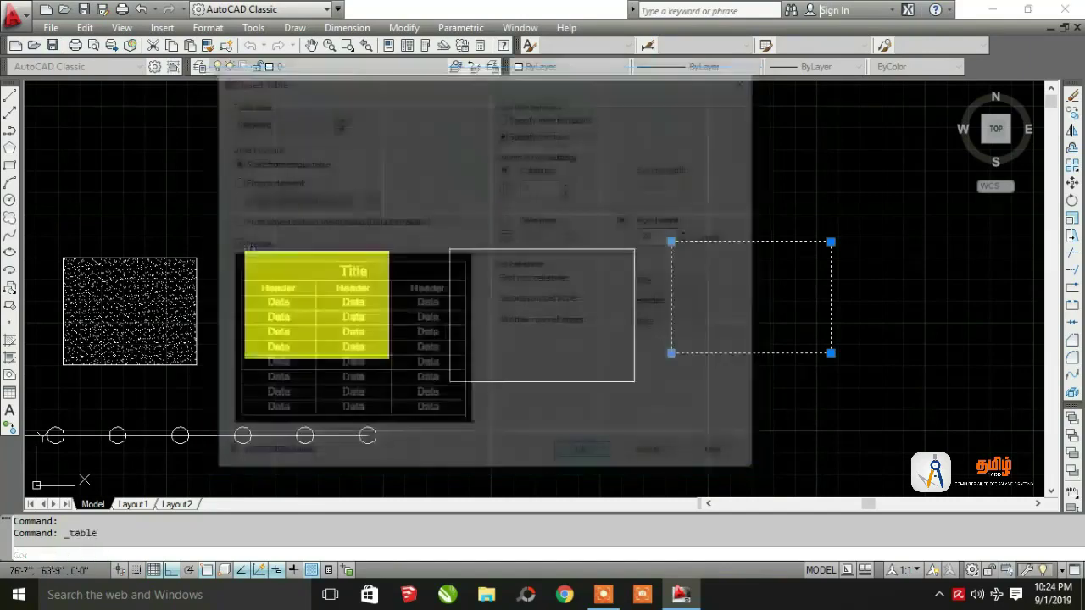
Step: Place the table by two opposite corners in the empty area to the right of the region box, leaving the title cell empty
middle_click_drag(738, 364, 477, 364)
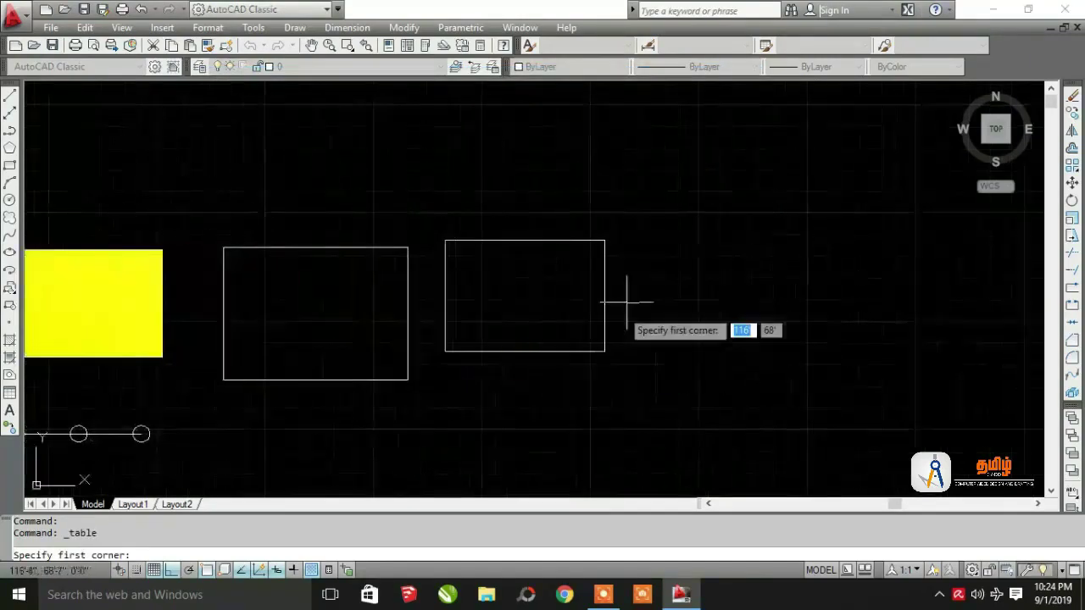
left_click(641, 236)
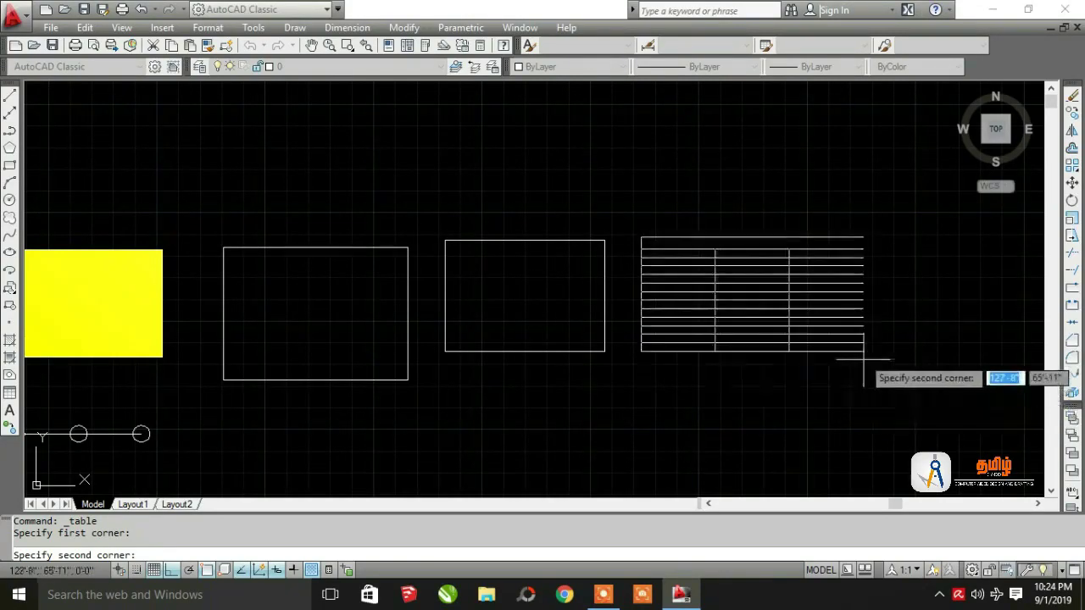
left_click(856, 326)
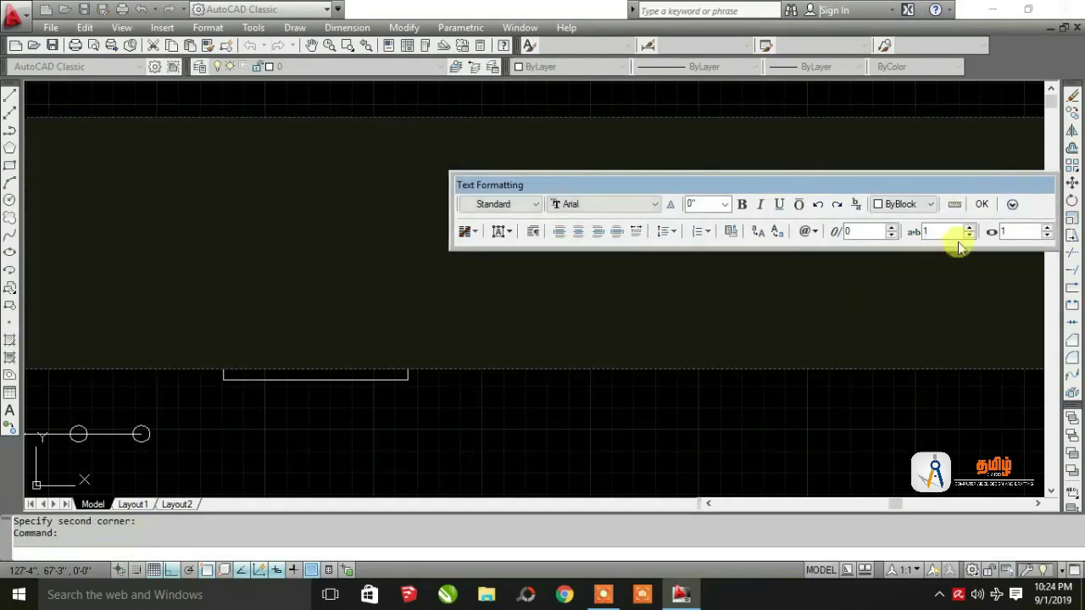
left_click(982, 205)
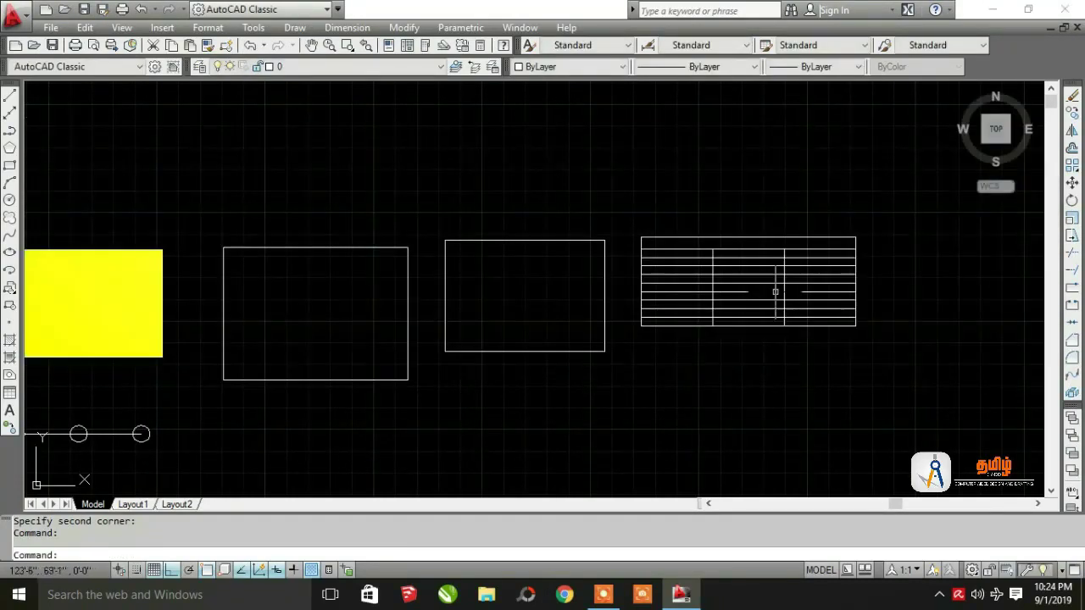
scroll(778, 289, "up", 3)
middle_click_drag(787, 300, 558, 316)
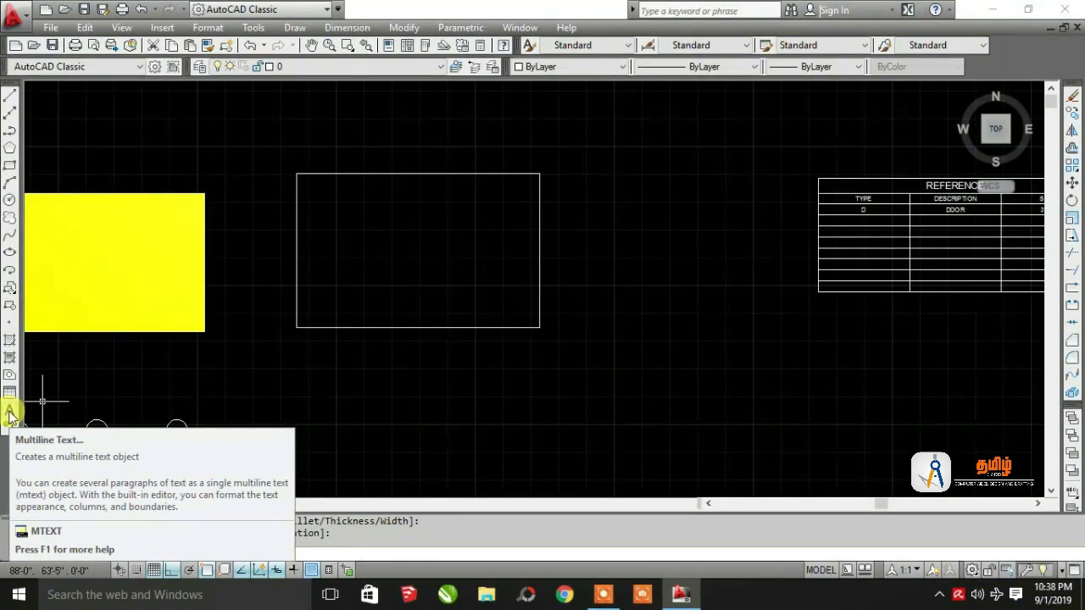
Step: Create a multiline text box inside the large empty rectangle and enter the text RECTANGLE
left_click(10, 413)
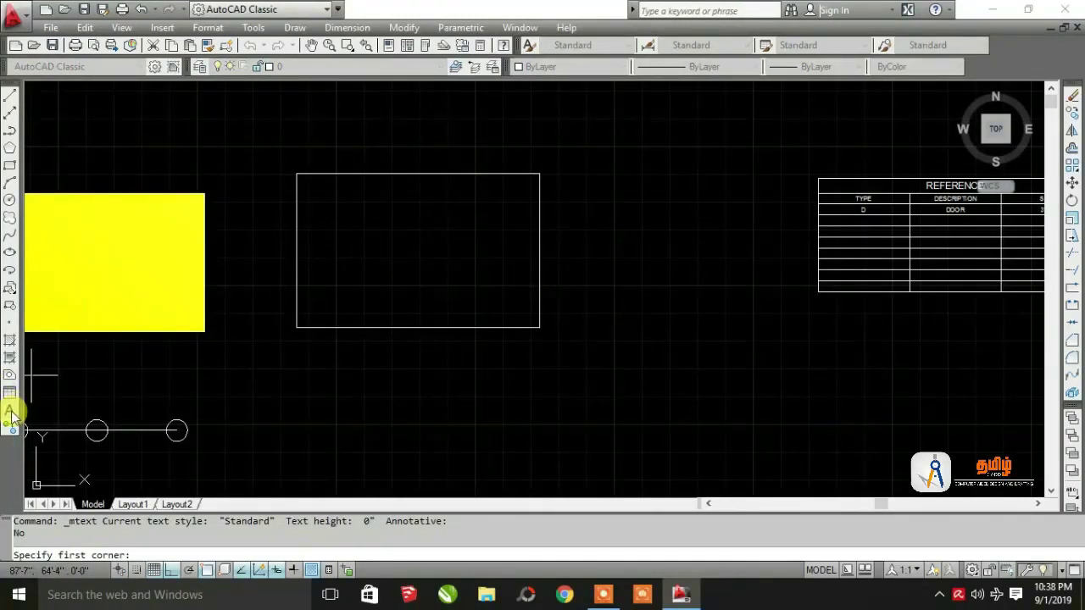
left_click(357, 287)
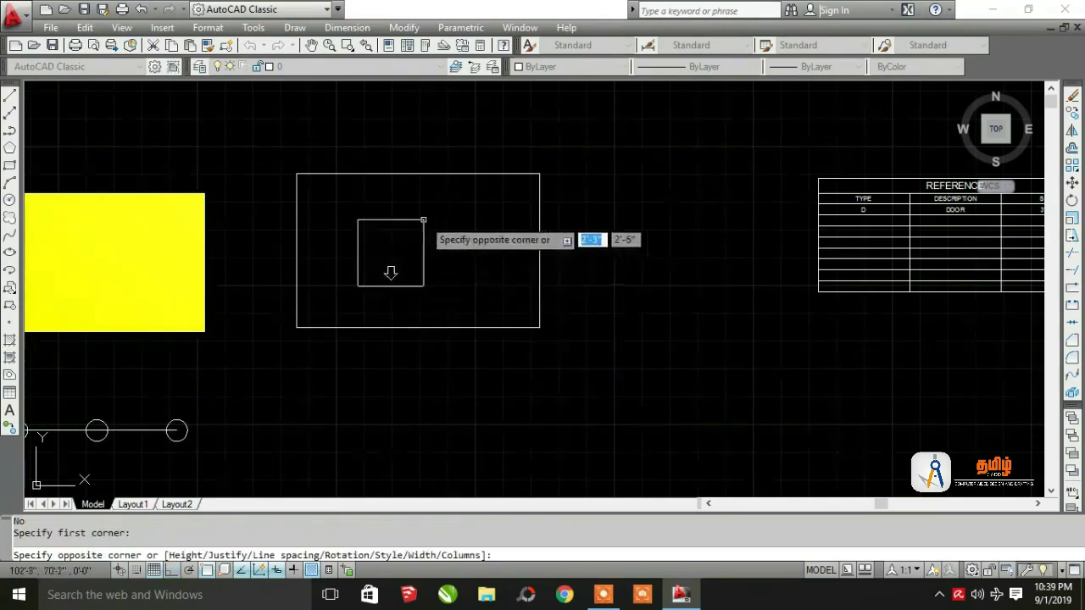
left_click(478, 211)
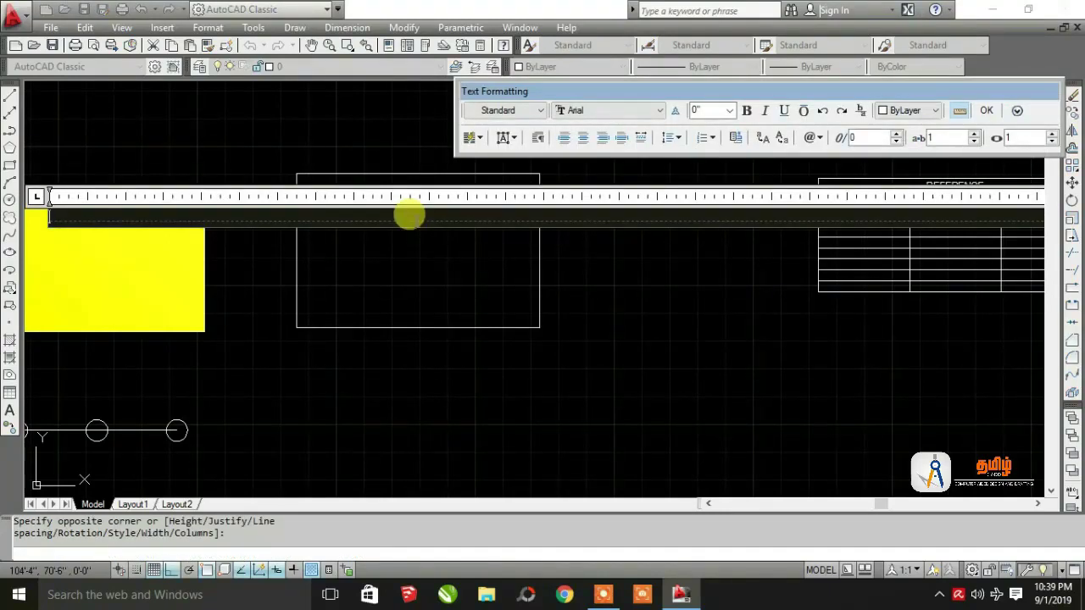
type("RECTANG")
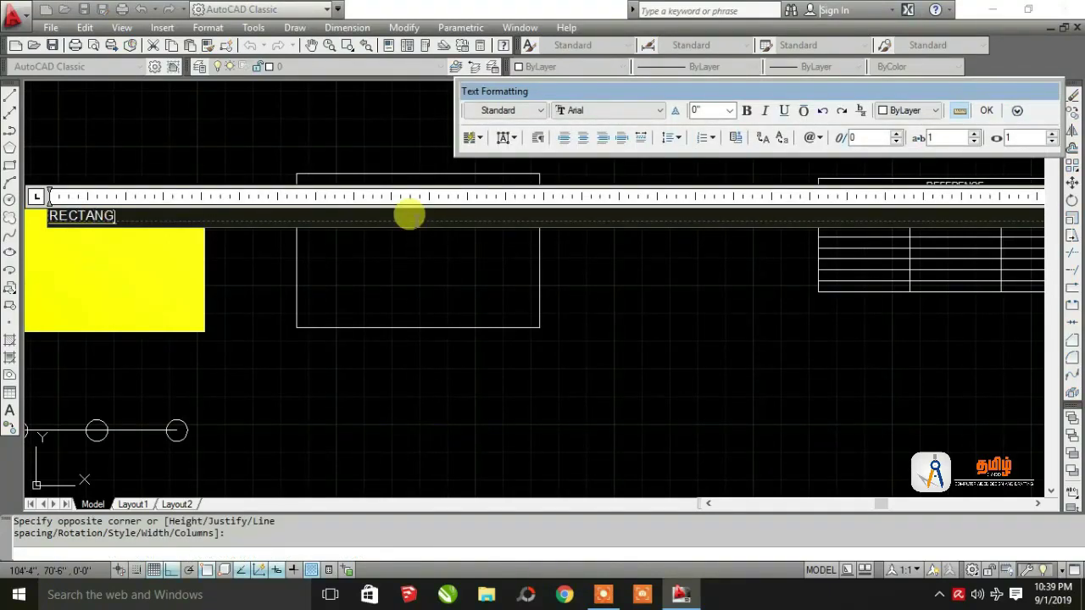
type("LE")
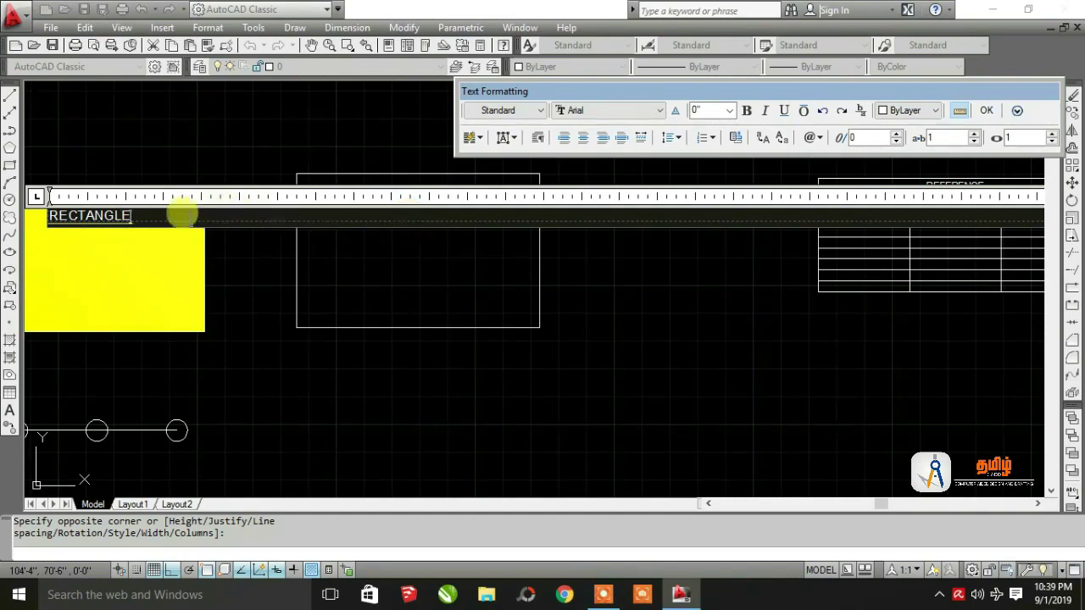
Step: Set the height of the RECTANGLE text to 6" and finish the text editing
left_click_drag(142, 214, 34, 214)
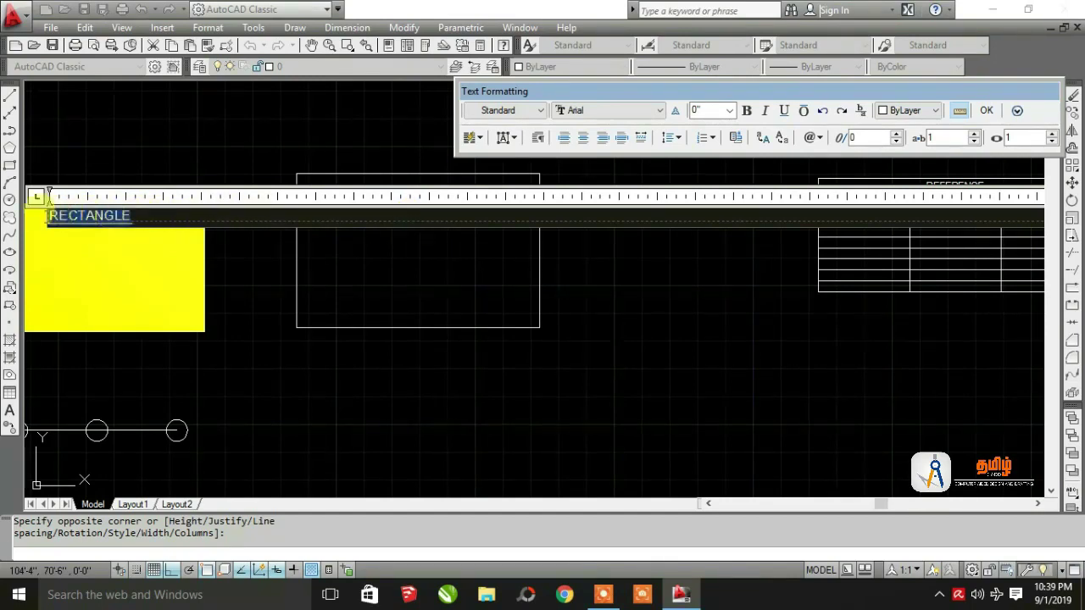
left_click(702, 111)
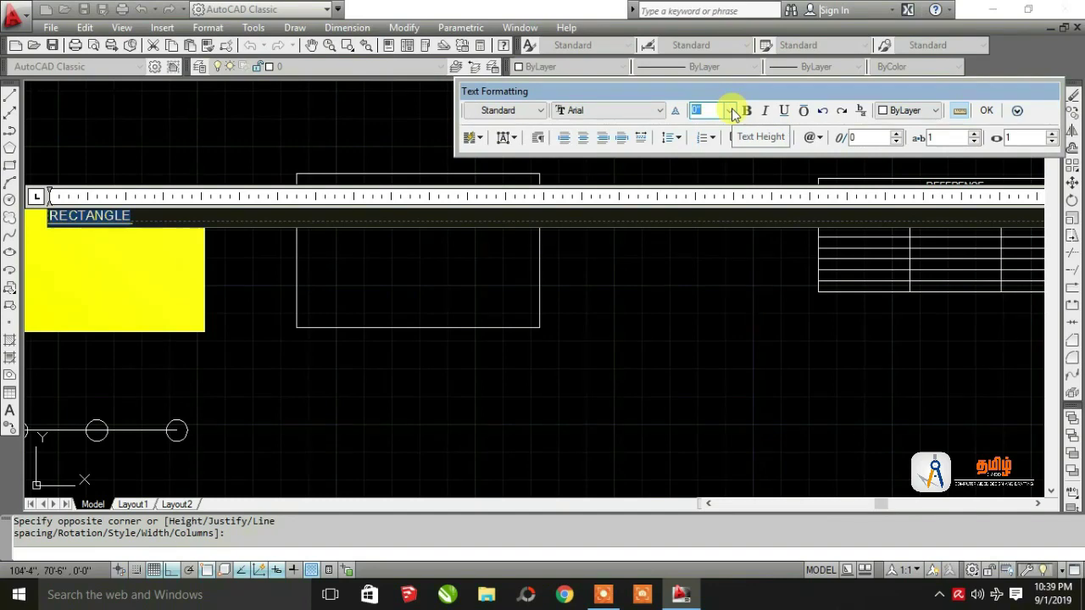
type("6")
type("'")
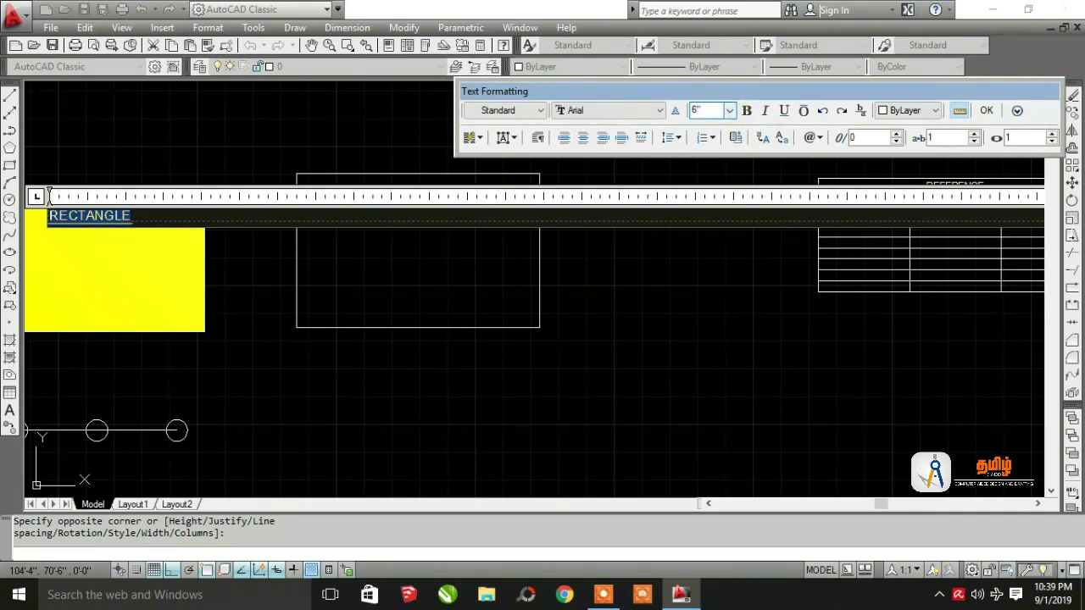
key("Return")
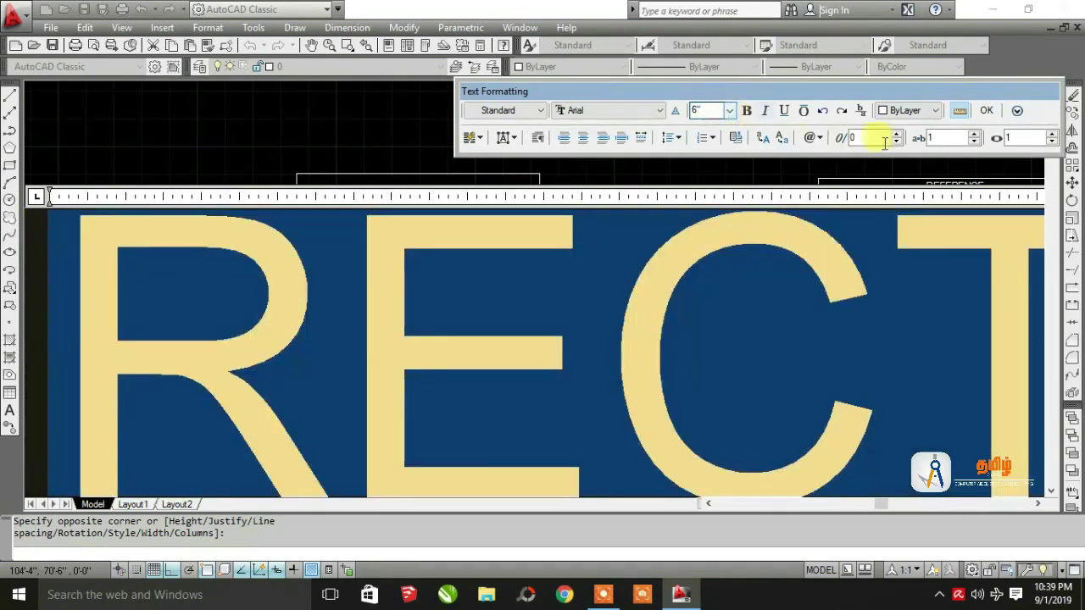
left_click(986, 111)
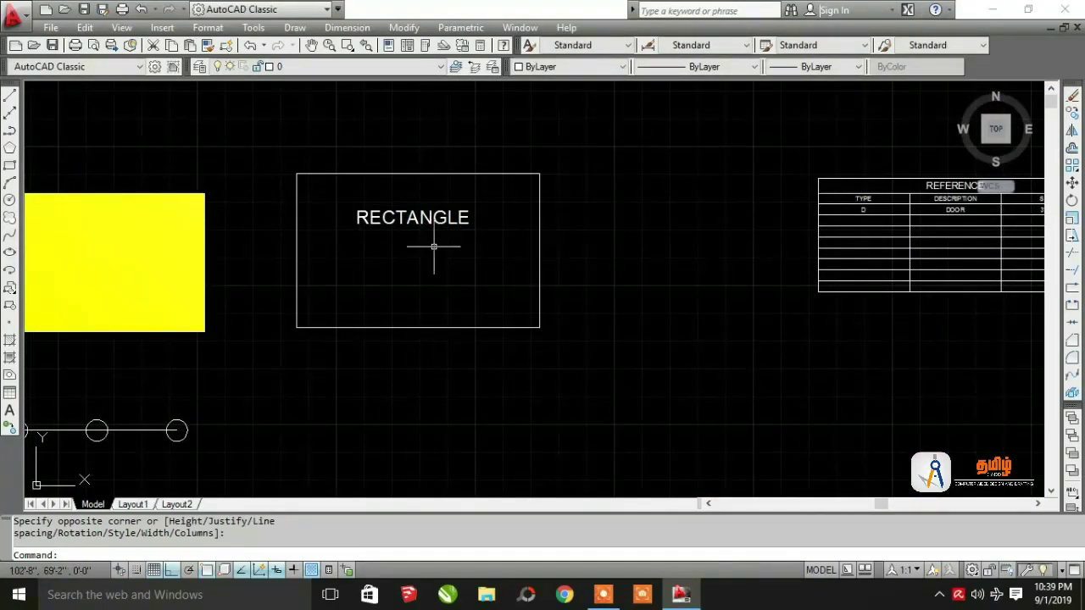
Step: Try to create another table with Add Selected, using the REFERENCE table as the source object
left_click(12, 434)
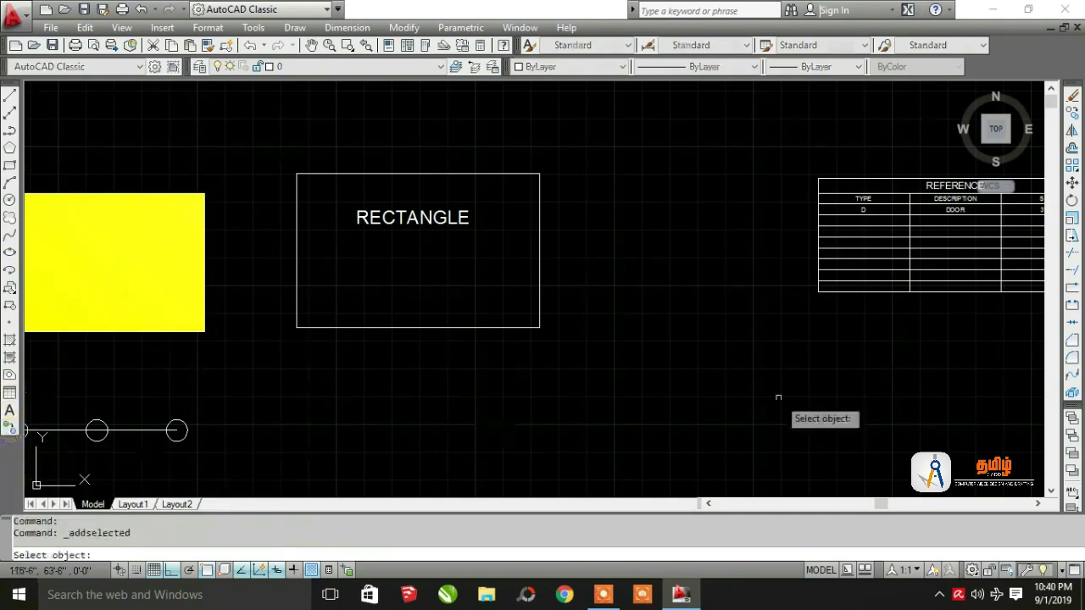
left_click(905, 292)
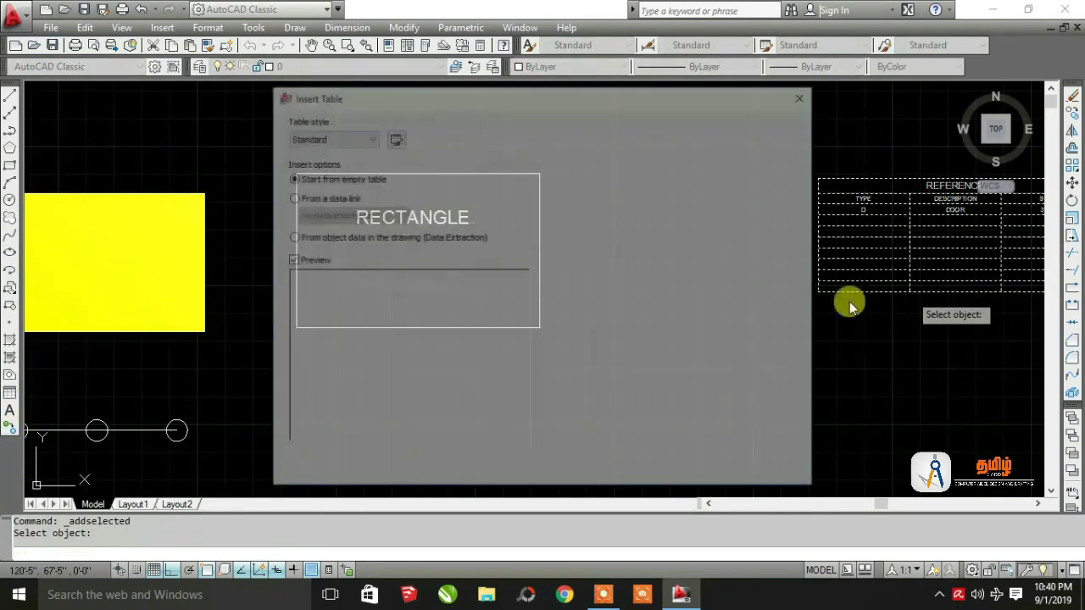
left_click(643, 471)
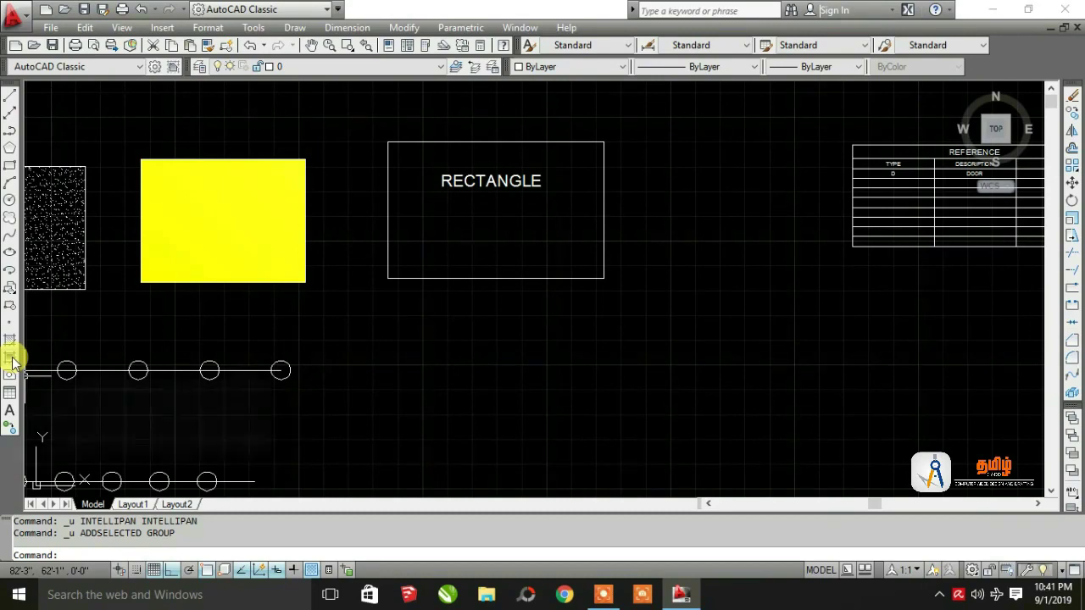
Step: Use Add Selected on the yellow gradient fill to fill the rectangle containing the RECTANGLE text the same way
left_click(10, 426)
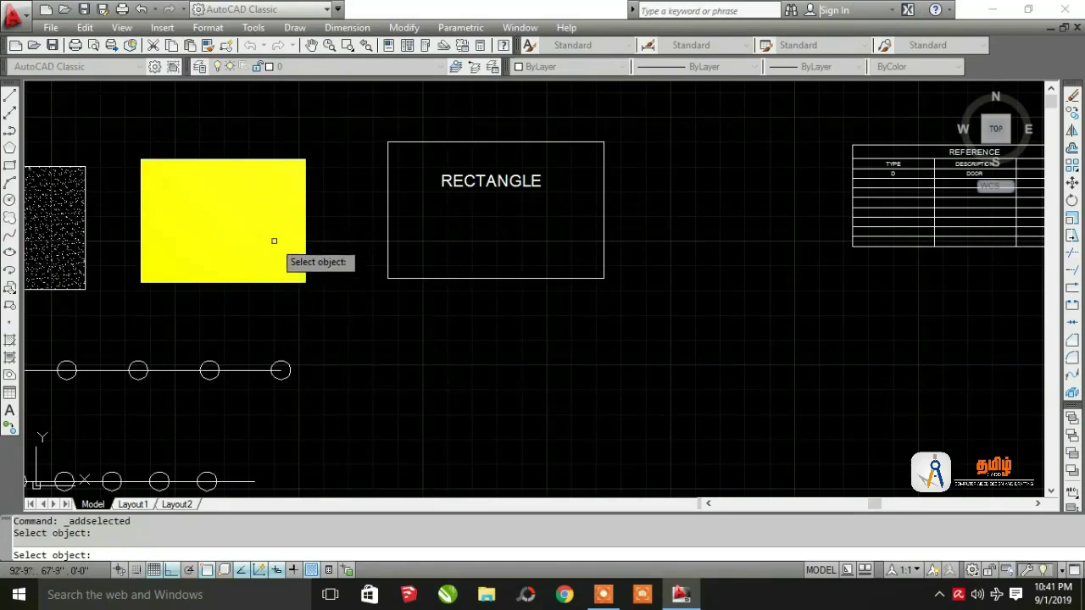
left_click(212, 212)
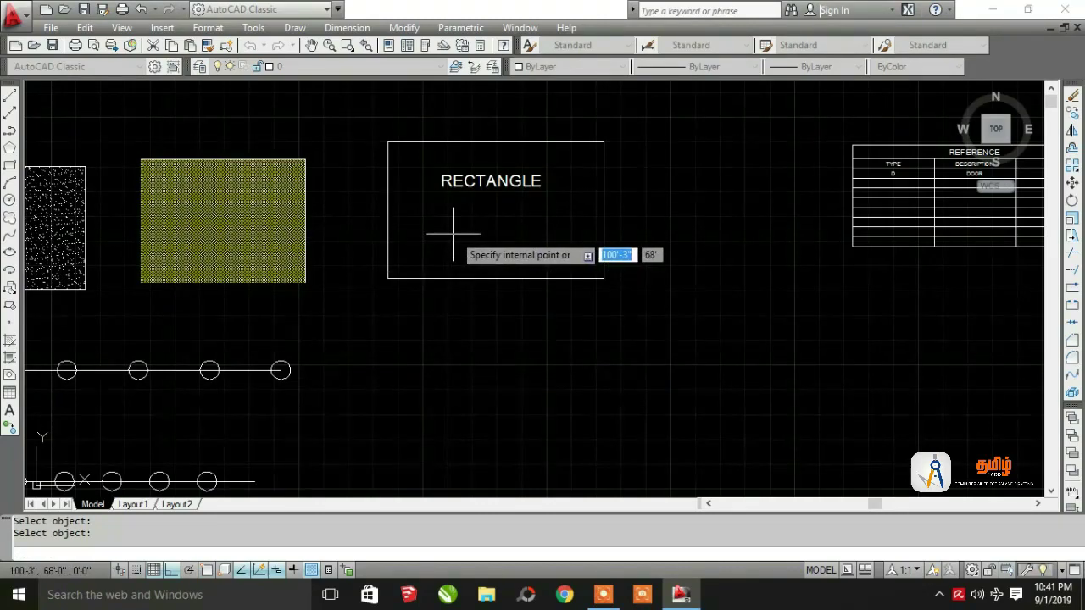
left_click(452, 233)
key("Return")
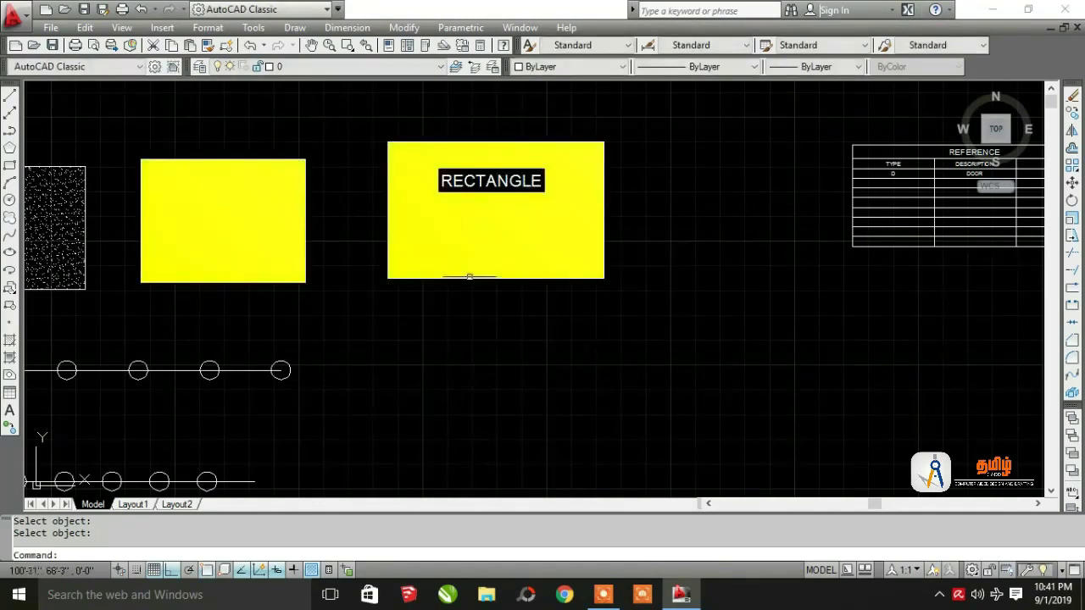